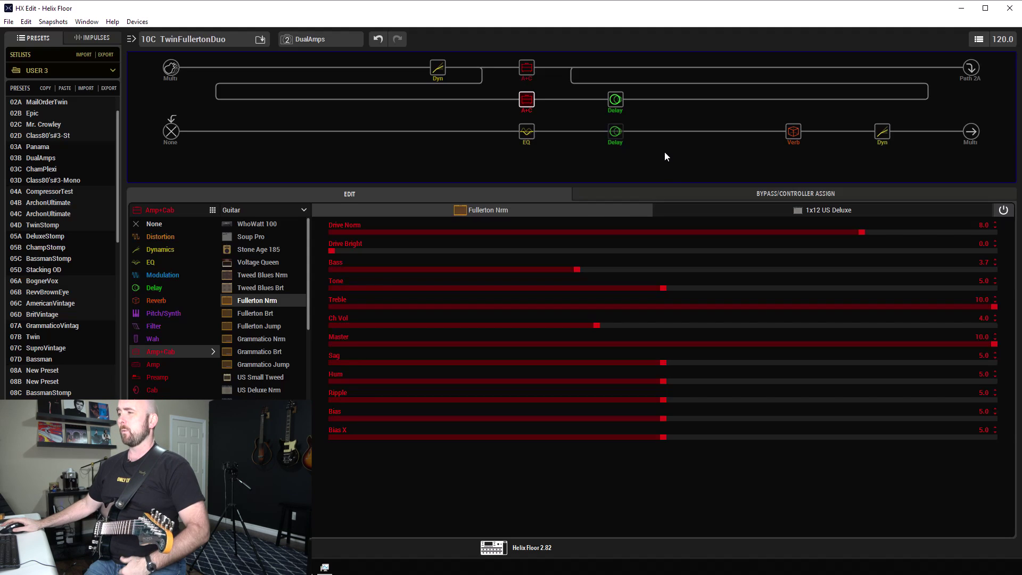
Show the lower-path LA Studio Comp settings: Peak Reduction 5.5, Gain 5.0, Mix 100%.
left_click(876, 142)
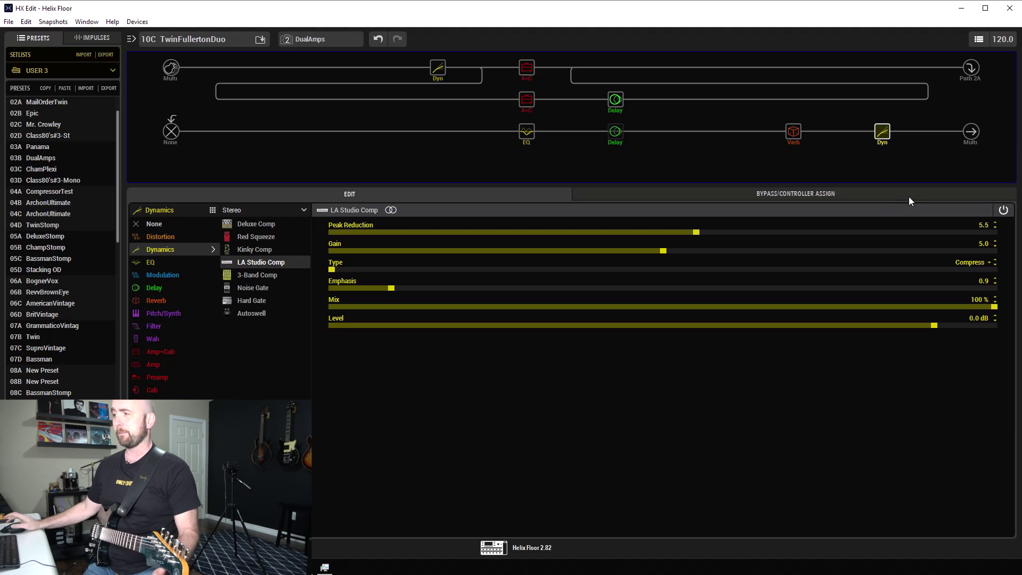
Review the Room reverb, Transistor Tape delay, Low/High Shelf EQ and Deluxe Comp, then show the US Double Nrm amp.
mouse_move(787, 136)
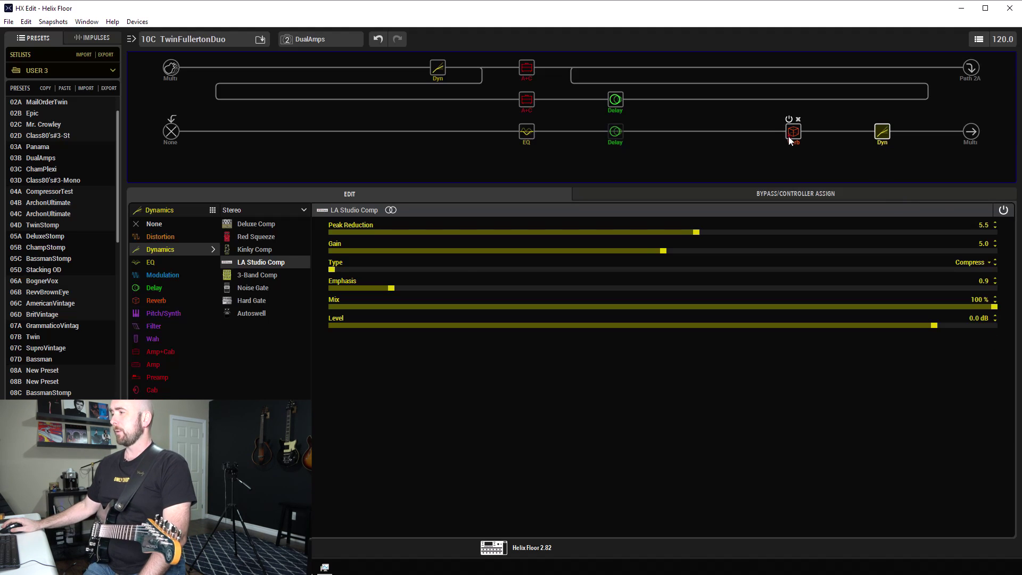
left_click(789, 138)
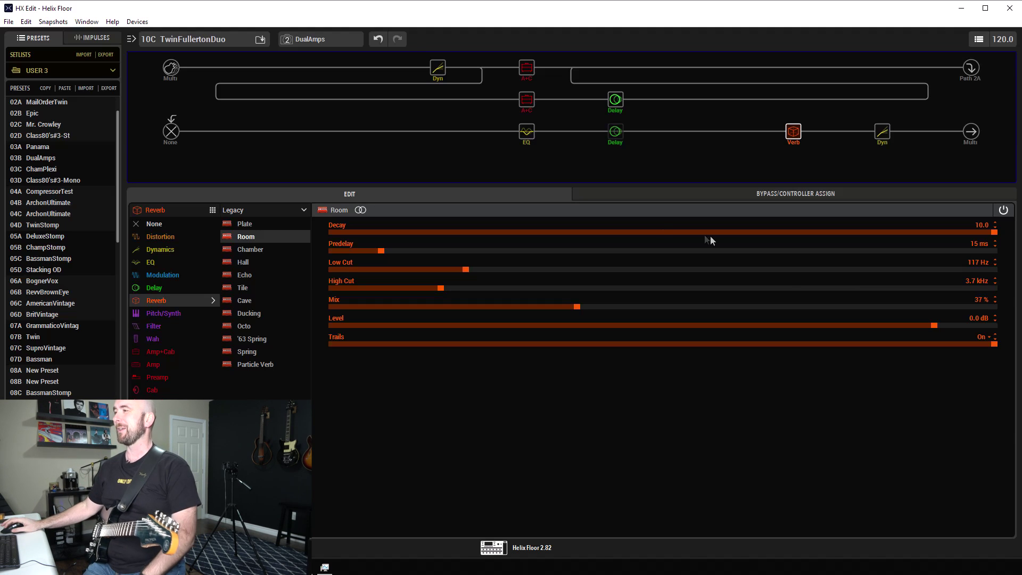
left_click(612, 134)
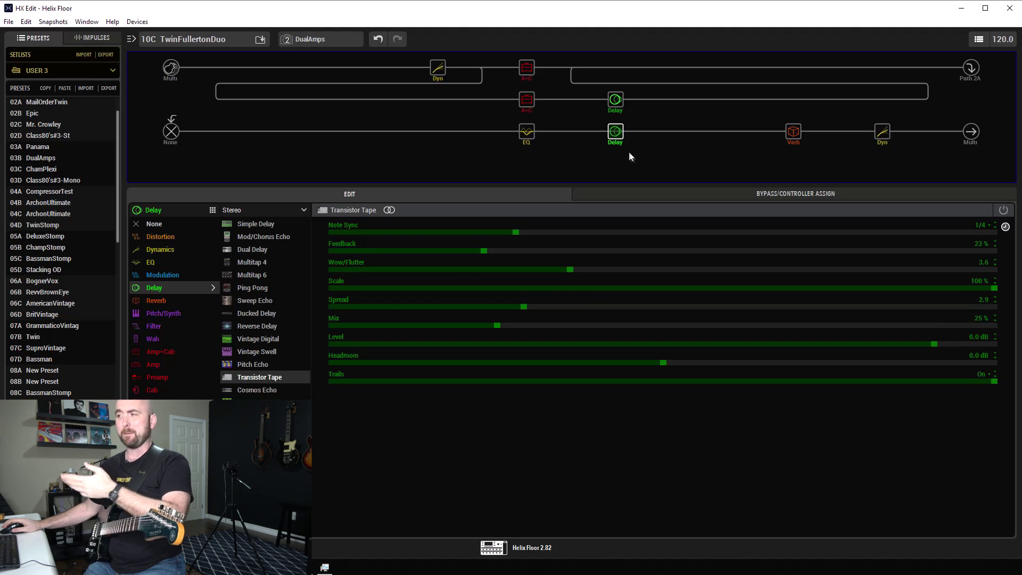
left_click(529, 139)
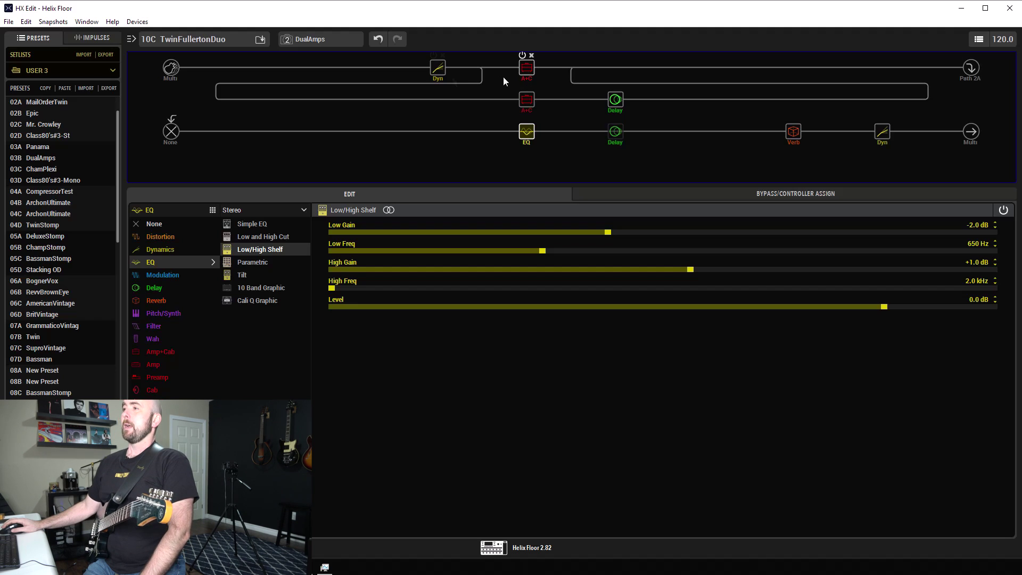
left_click(439, 72)
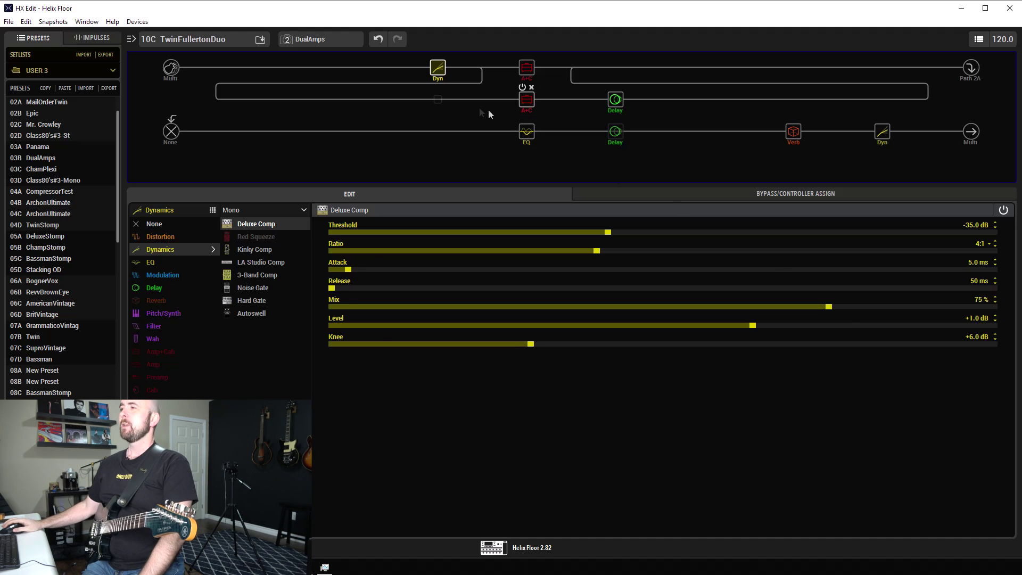
left_click(529, 68)
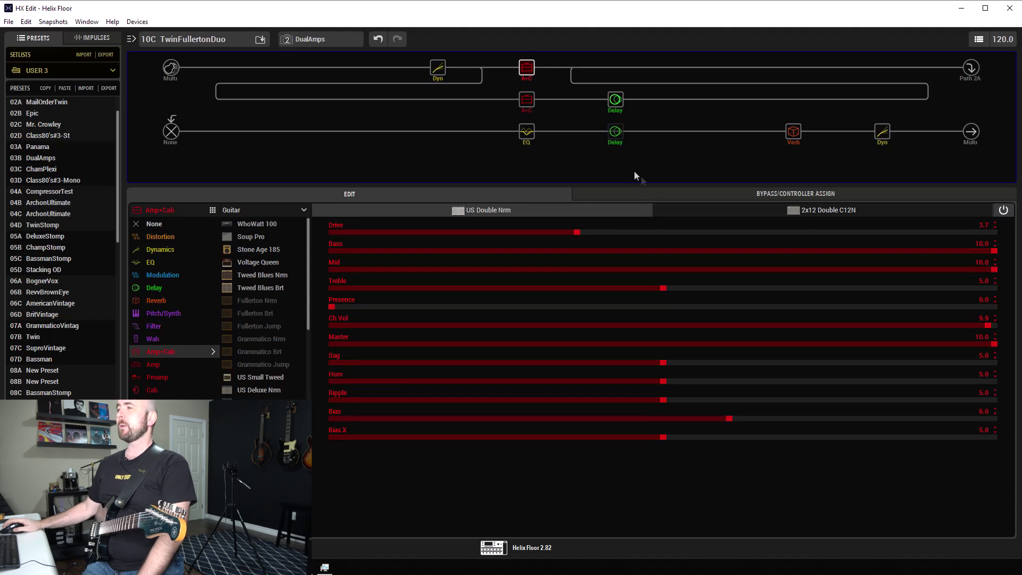
Check the 2x12 Double C12N cab, then raise the US Double Nrm Ch Vol from 9.9 to 10.0.
left_click(823, 211)
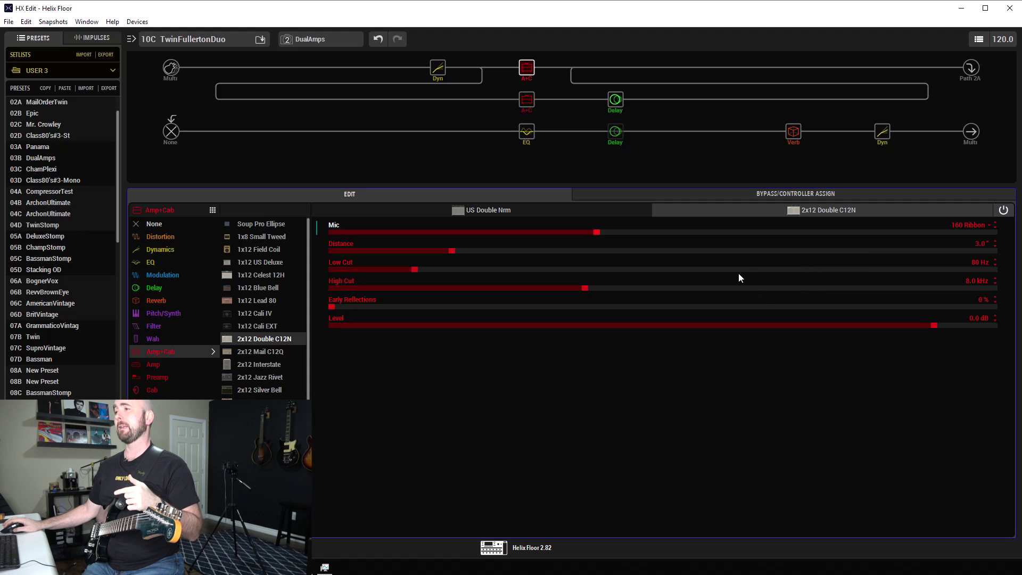
mouse_move(533, 109)
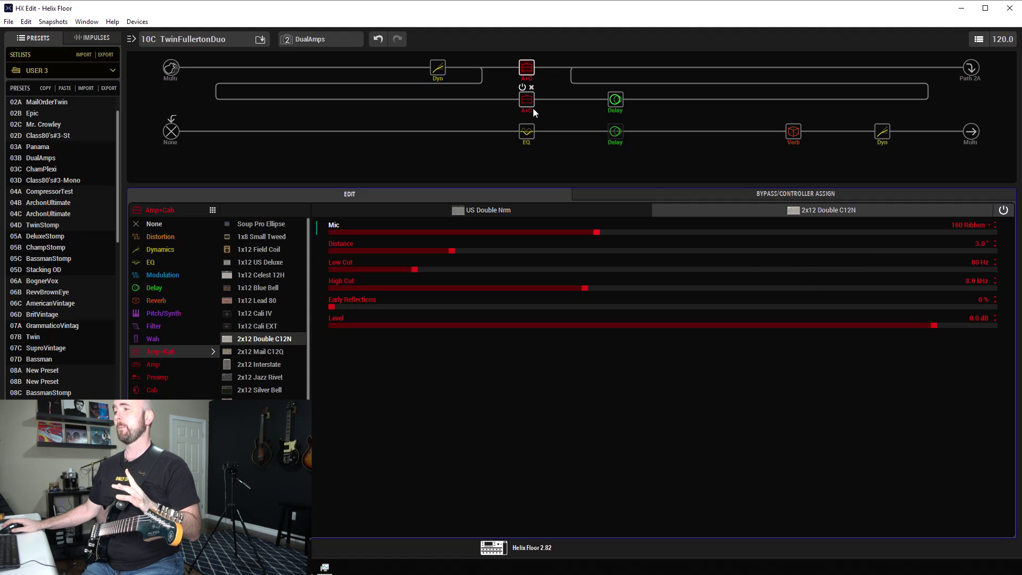
left_click(554, 210)
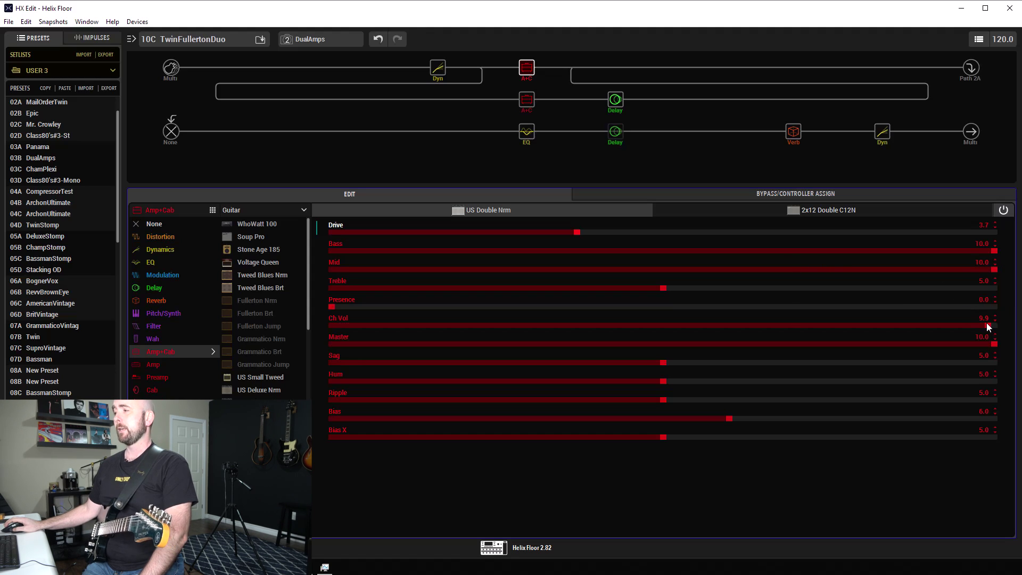
left_click_drag(988, 326, 994, 331)
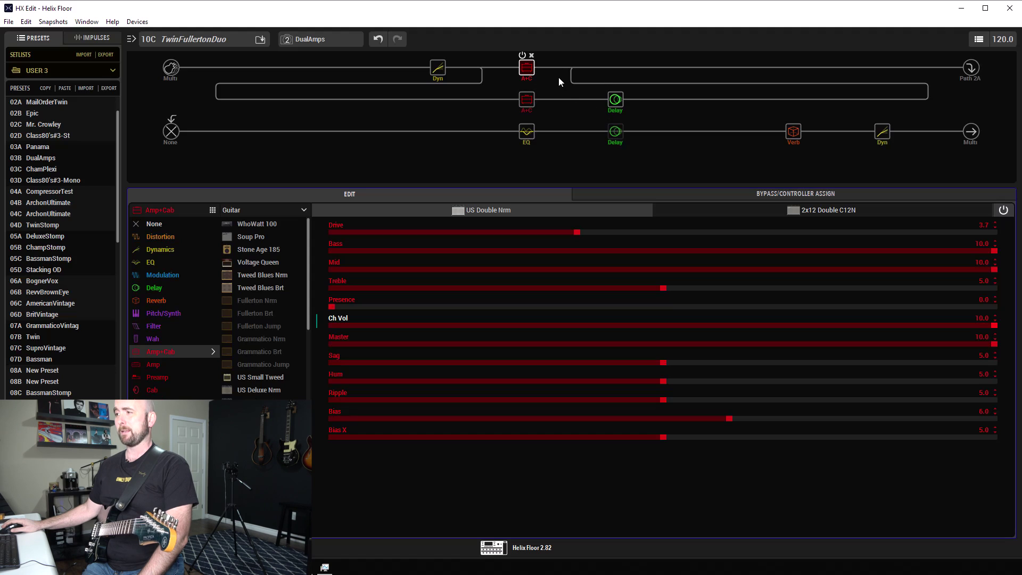
Set the amp split's Route To fully left to A 100.
left_click(481, 69)
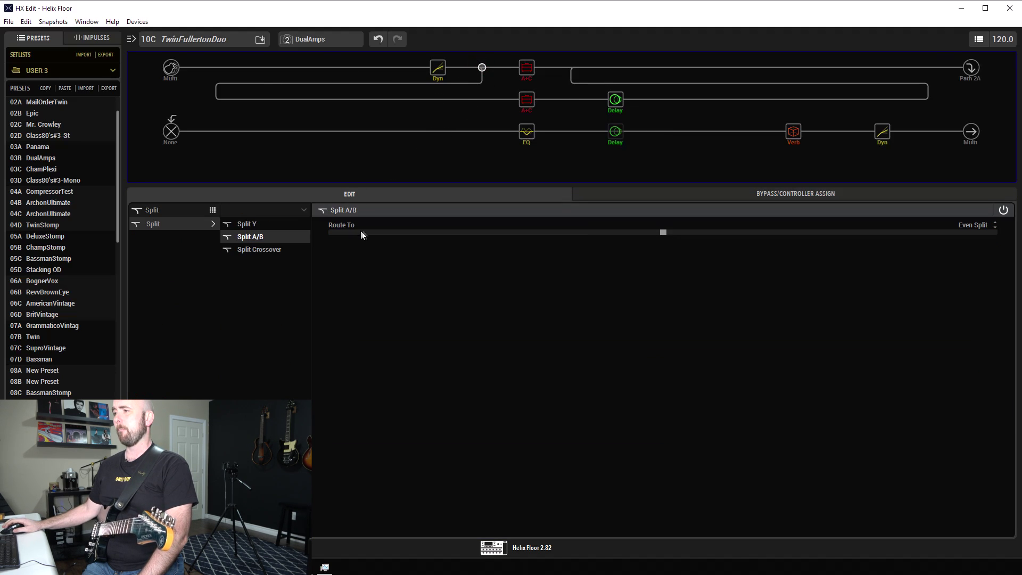
left_click_drag(662, 234, 297, 235)
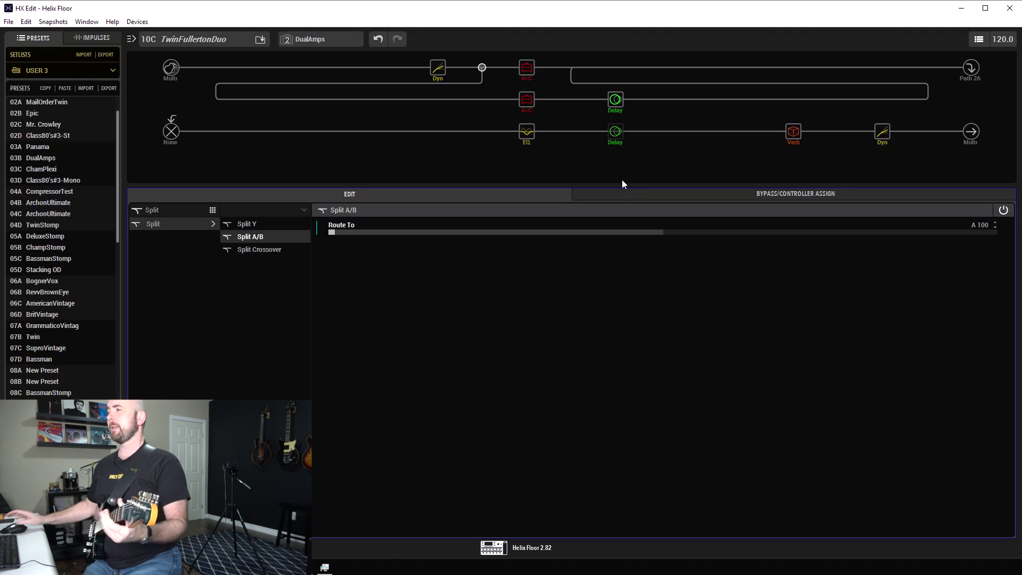
left_click(784, 118)
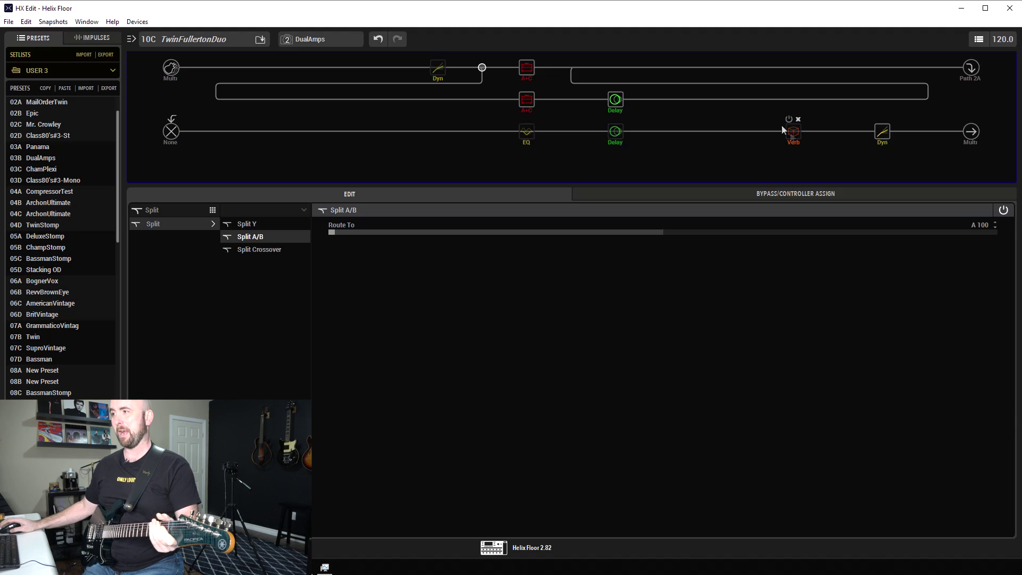
Bypass the top-path compressor, then turn it back on.
mouse_move(438, 56)
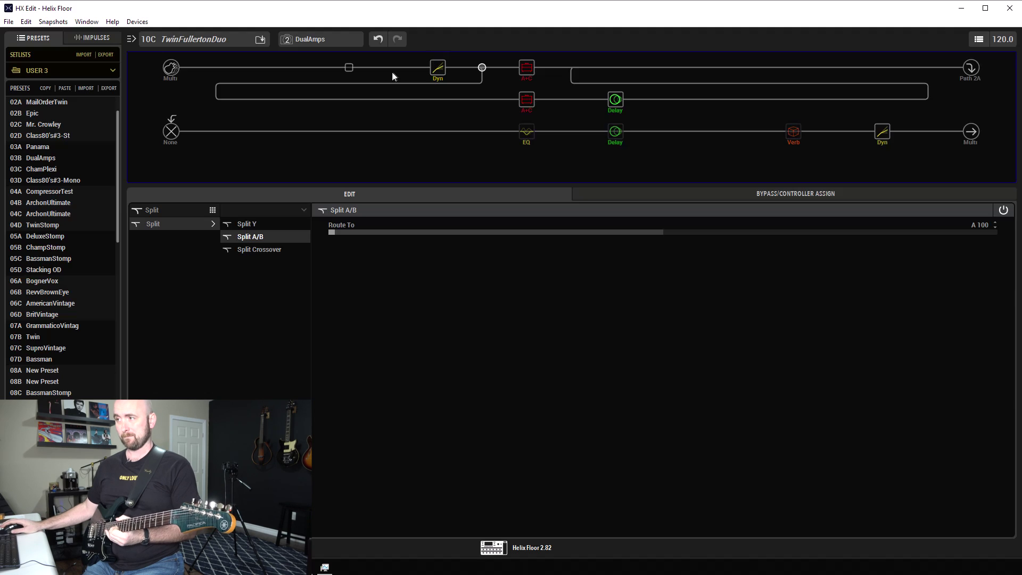
left_click(434, 55)
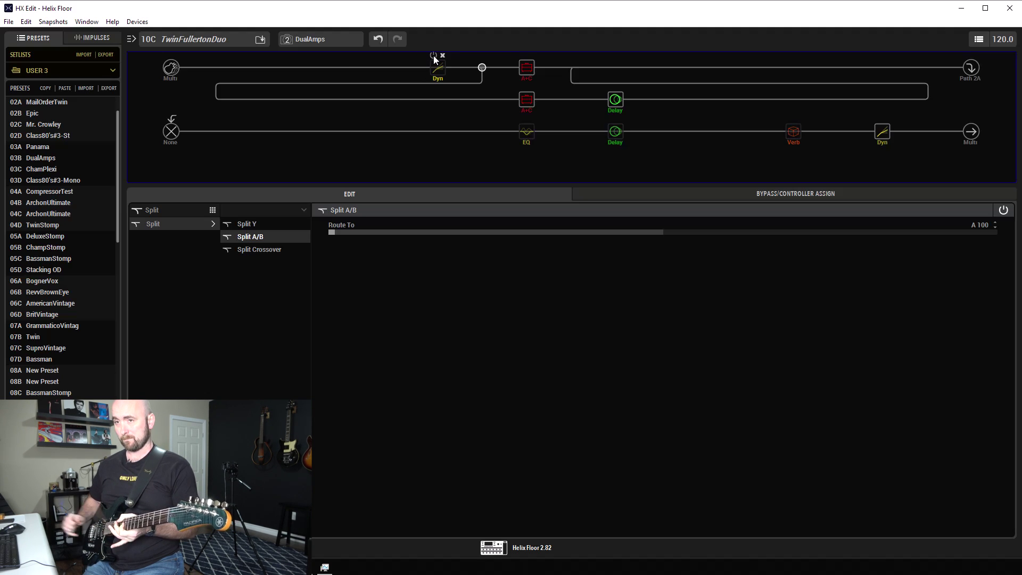
left_click(434, 55)
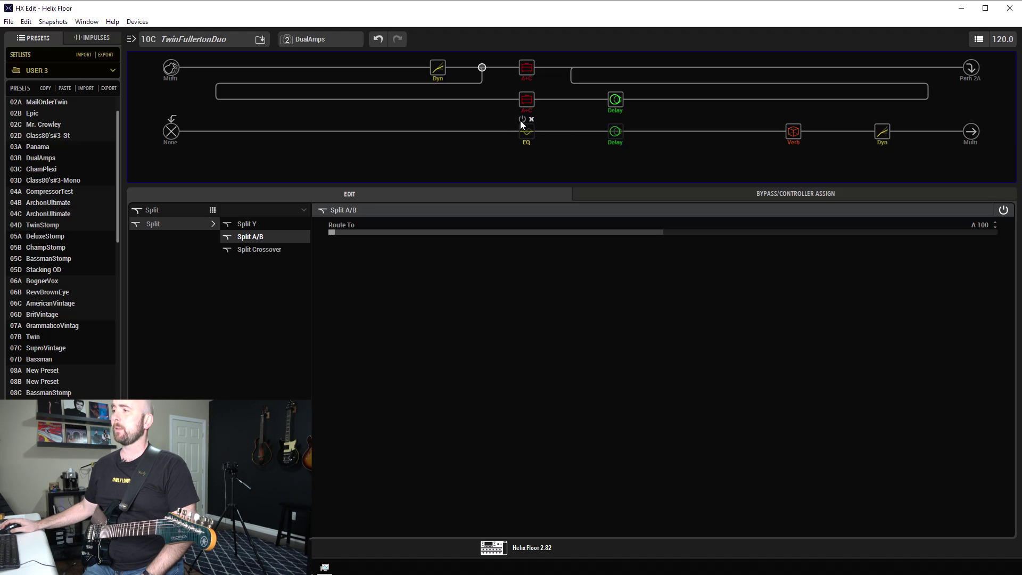
Switch on the Low/High Shelf EQ, undo moving it to a parallel branch, and toggle its bypass.
left_click(520, 120)
left_click(521, 120)
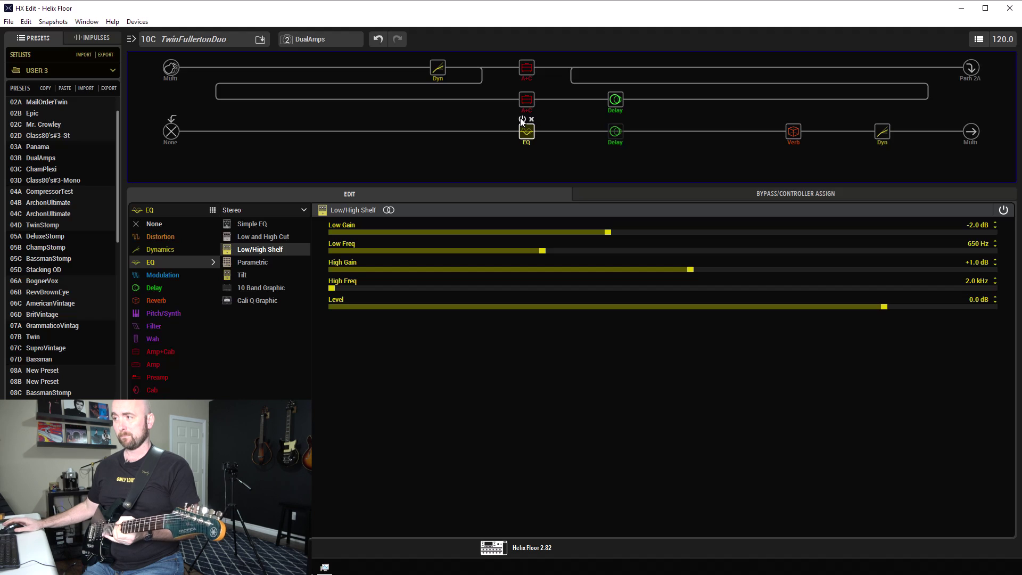
left_click_drag(523, 128, 519, 154)
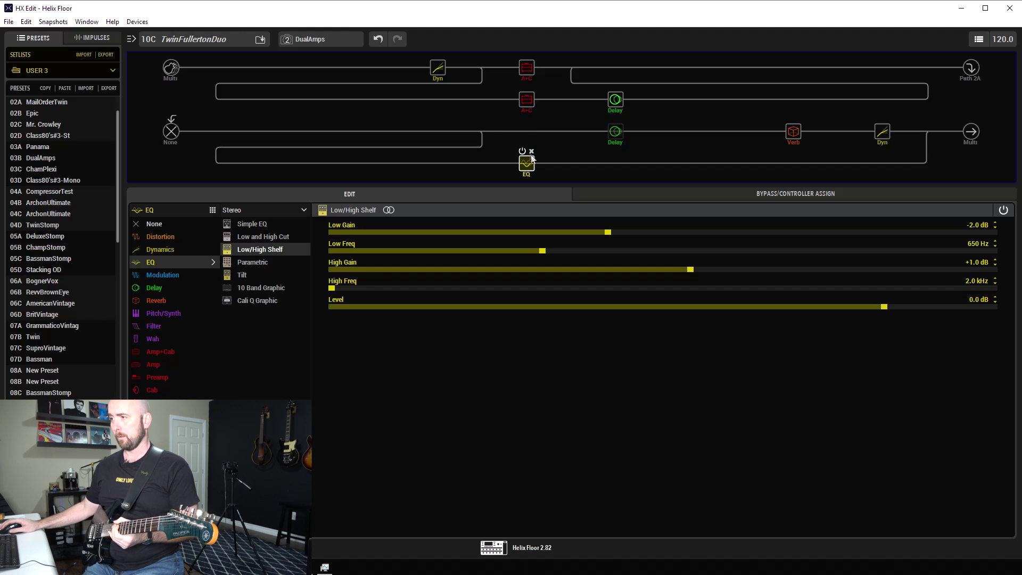
left_click(372, 40)
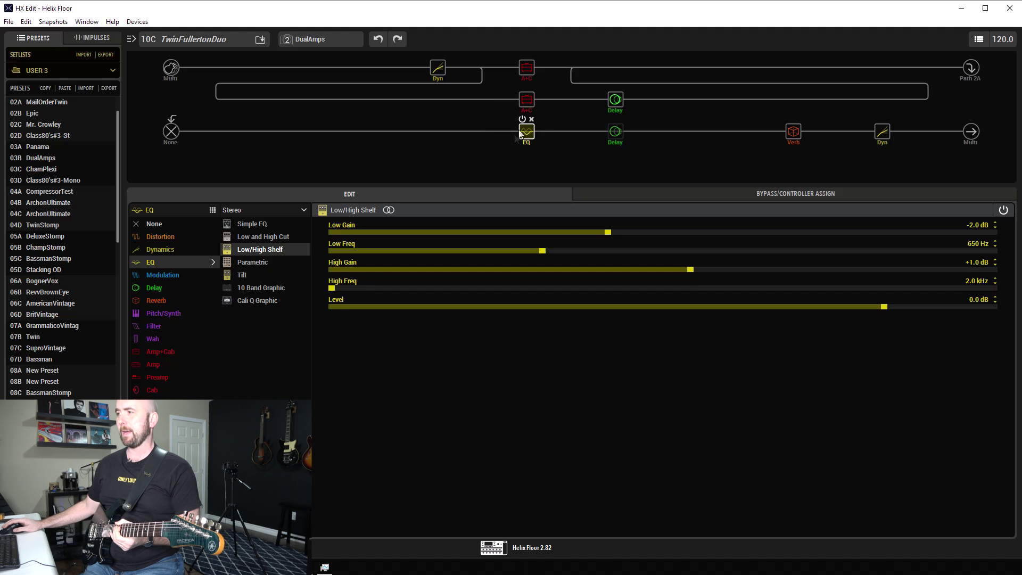
left_click(522, 119)
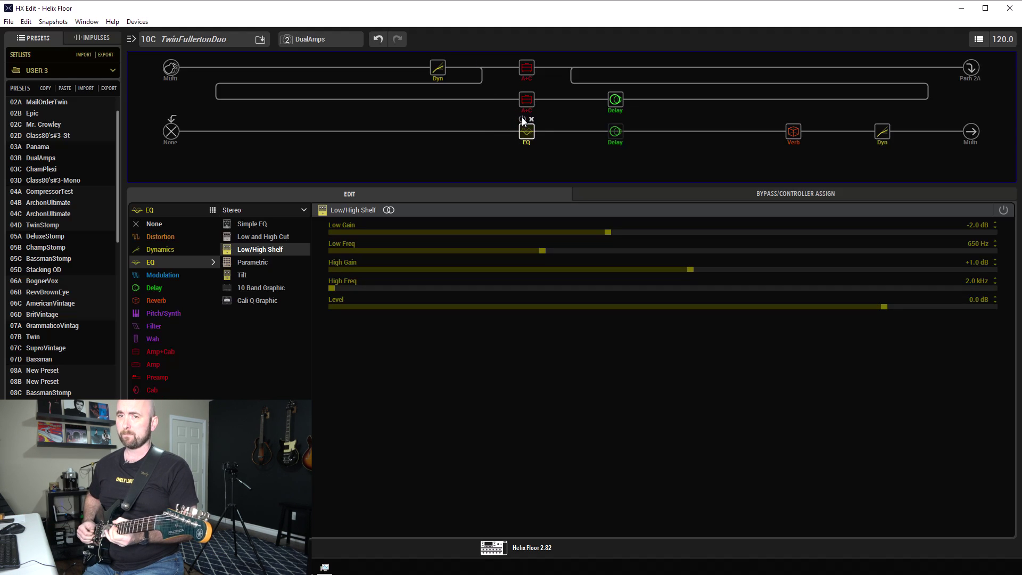
left_click(522, 119)
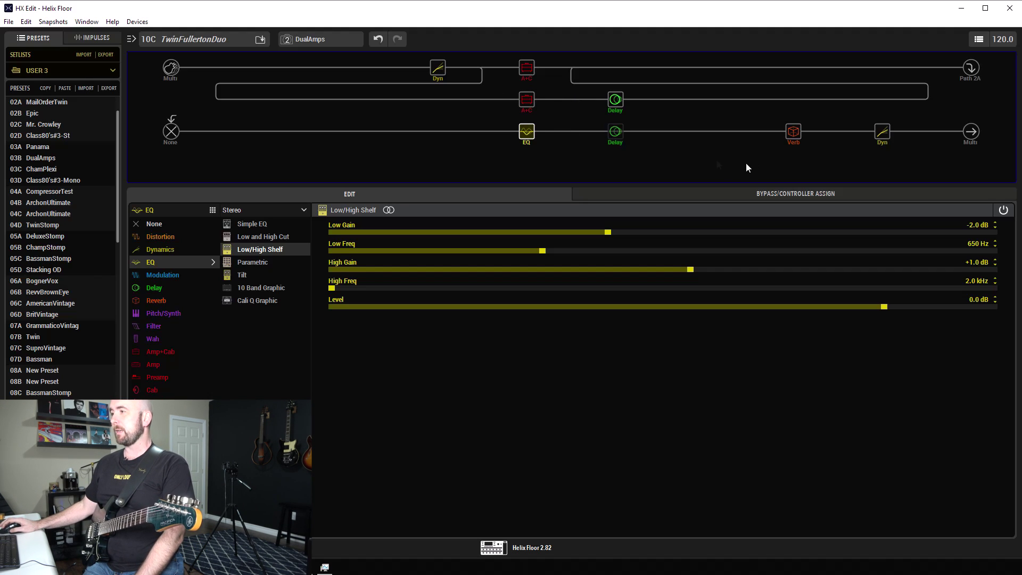
Turn the lower Delay on, bypass it again, and select the top-path compressor.
left_click(614, 122)
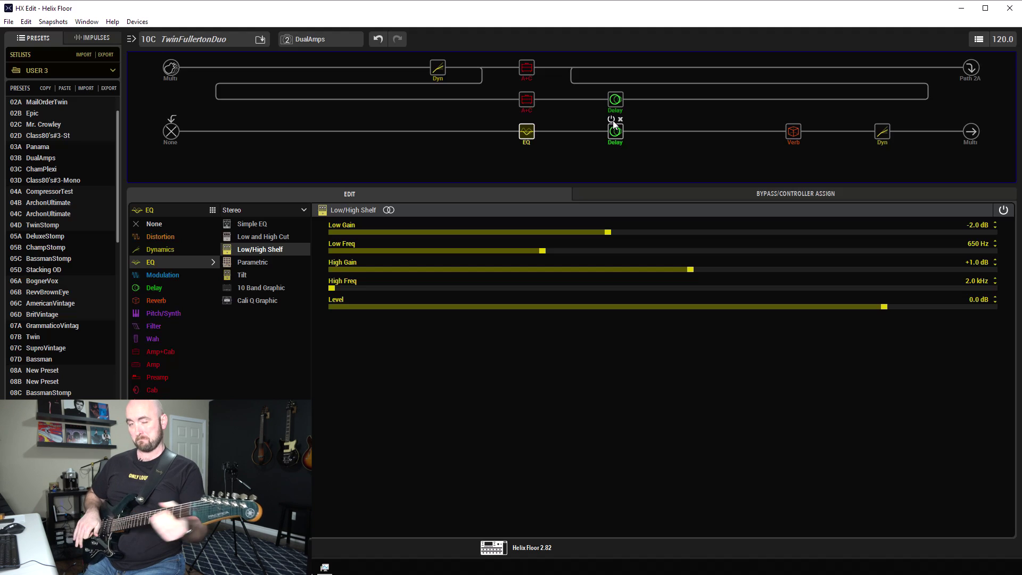
left_click(612, 121)
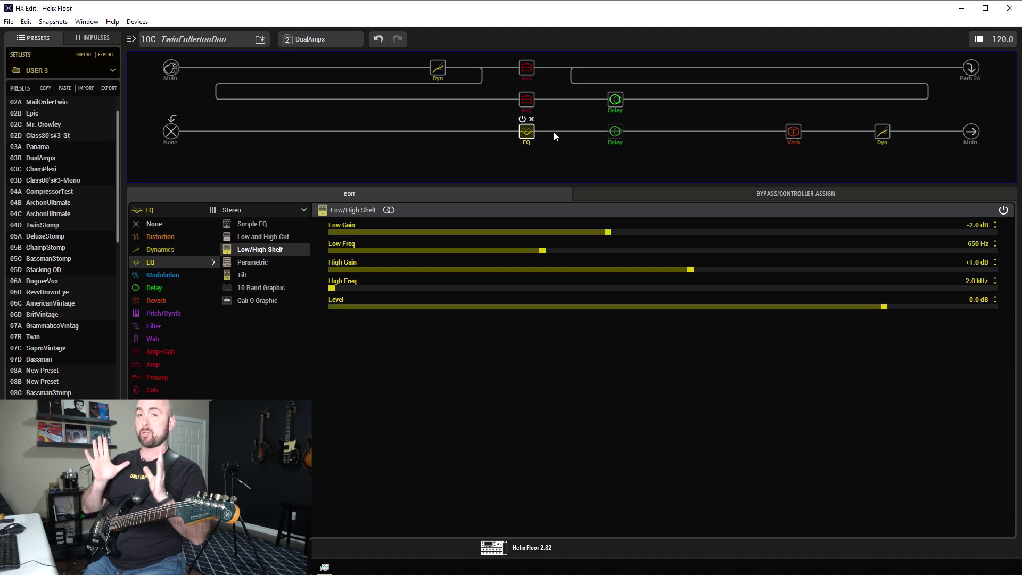
left_click(437, 67)
Route the split entirely to B 100, bypass the reverb and EQ, and show the Fullerton Nrm amp.
left_click(482, 68)
left_click_drag(362, 233, 993, 232)
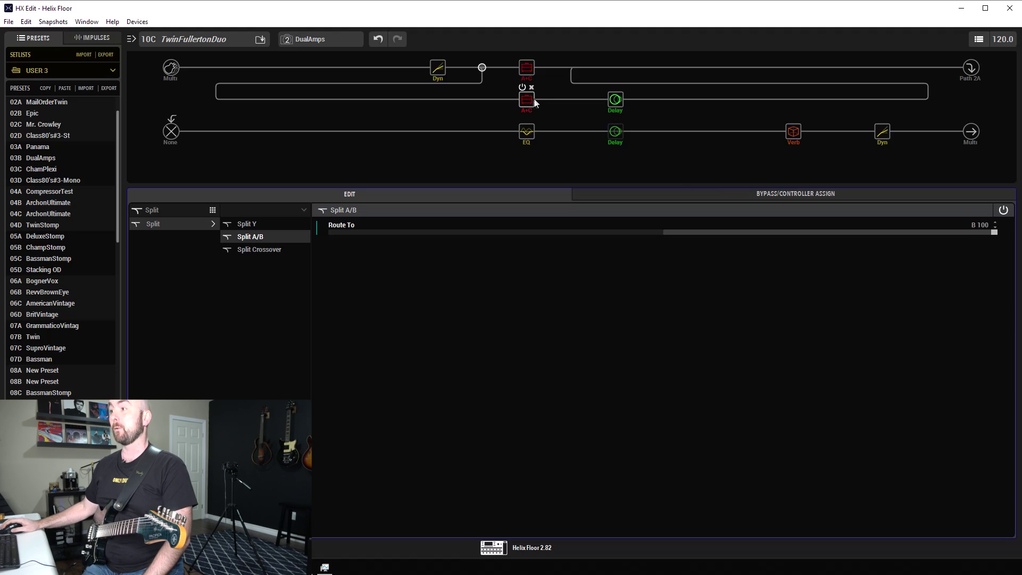
left_click(787, 119)
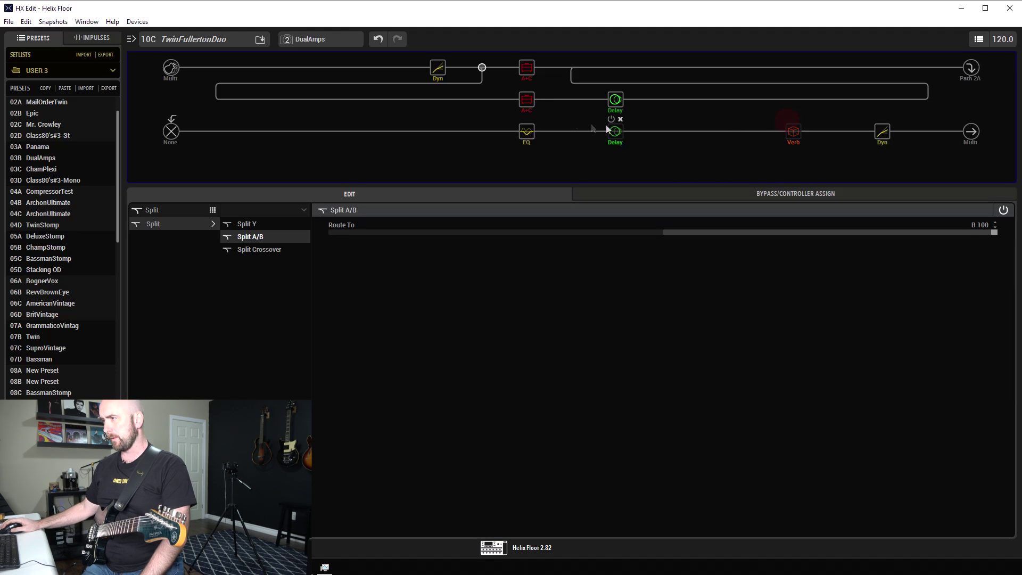
left_click(520, 119)
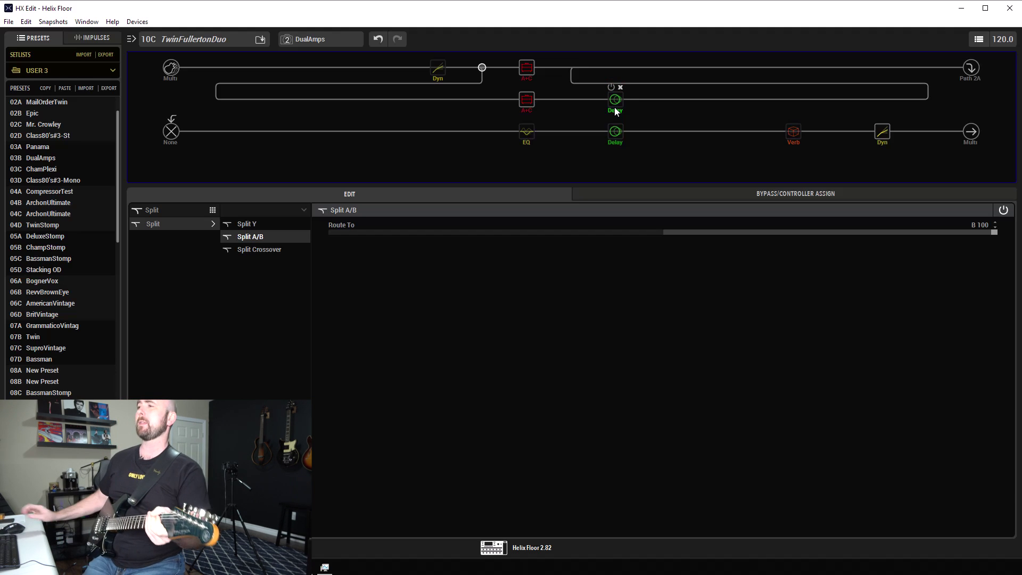
left_click(529, 112)
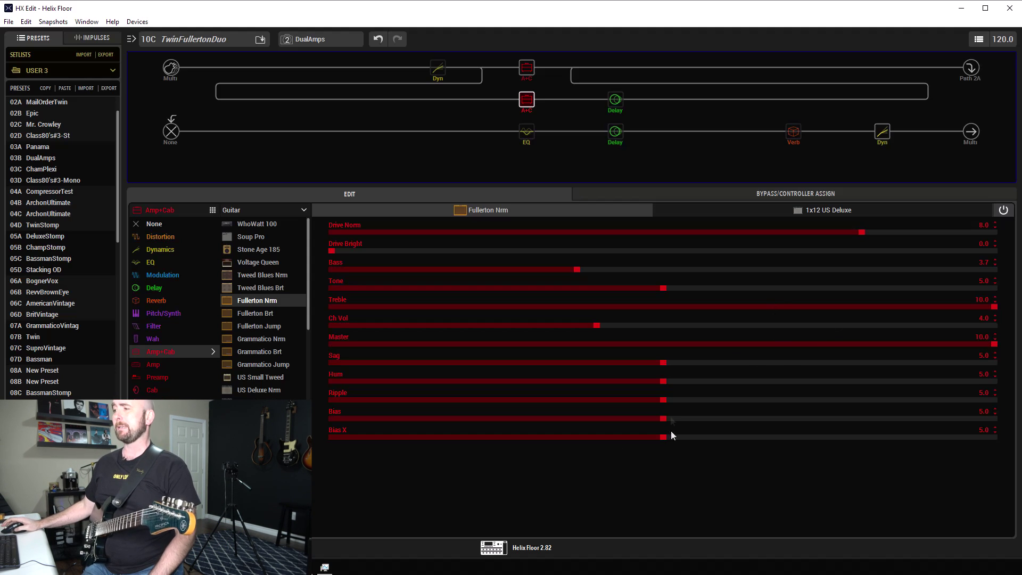
Check the 1x12 US Deluxe cab settings, then select the top-path compressor.
left_click(799, 211)
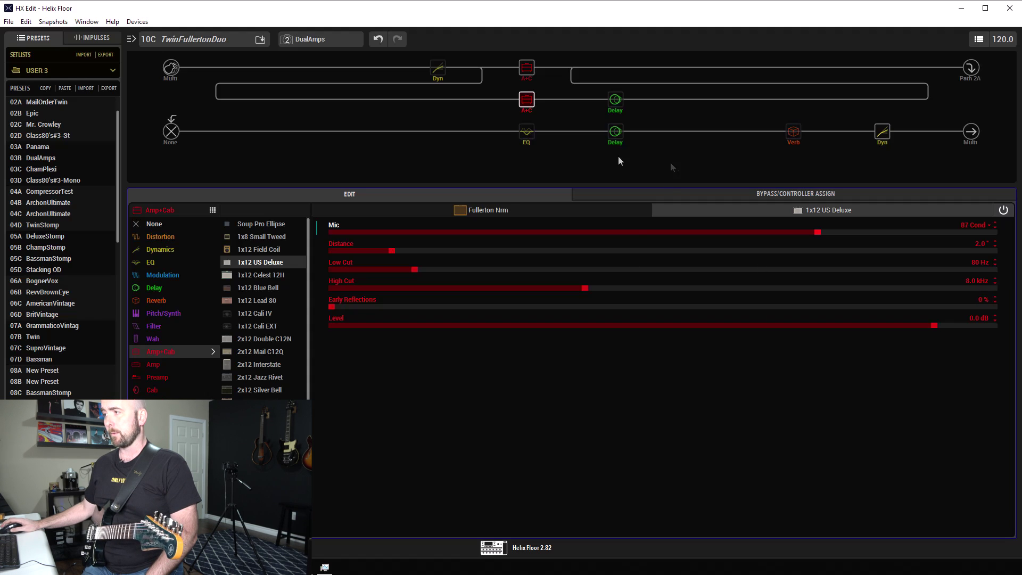
mouse_move(538, 136)
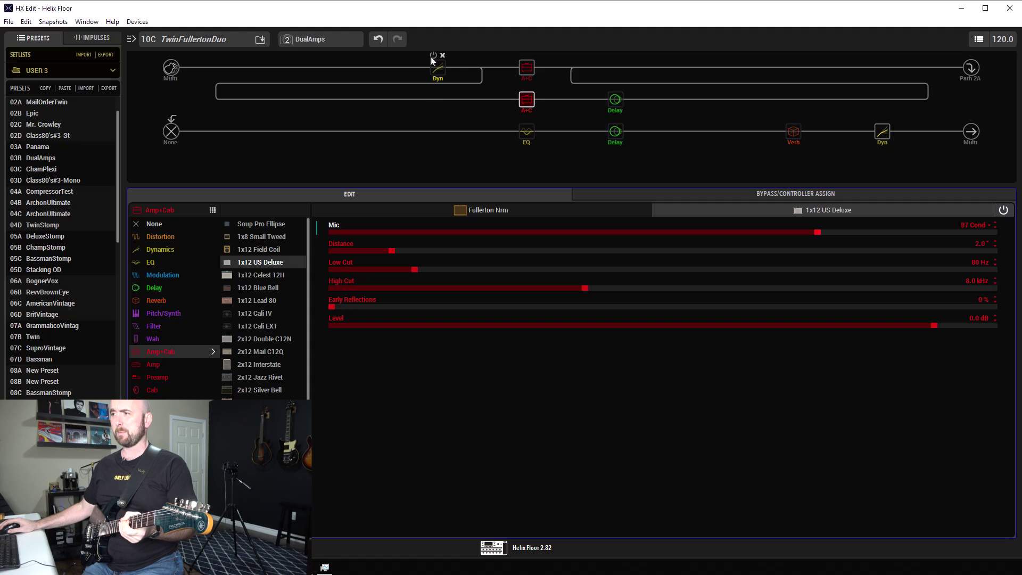
left_click(428, 58)
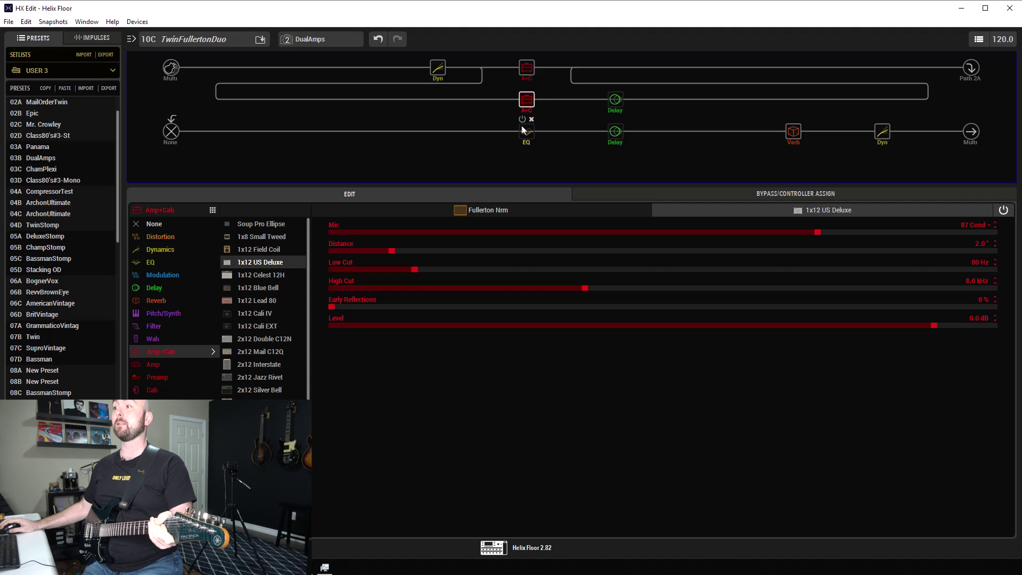
Re-enable the lower EQ after a bypass test, then show the Simple Delay settings (10.0 ms, 100% Mix).
left_click(522, 121)
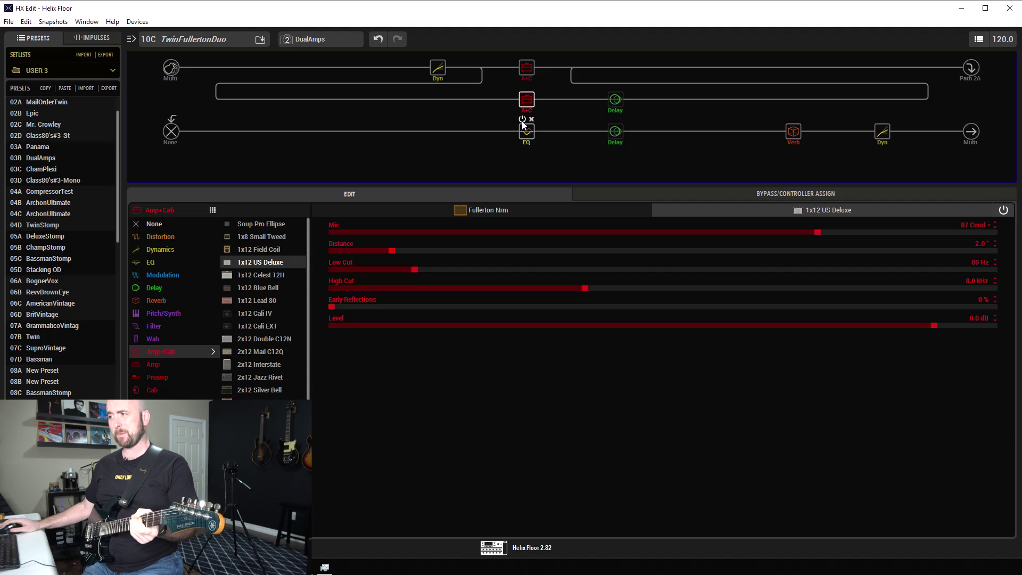
left_click(522, 120)
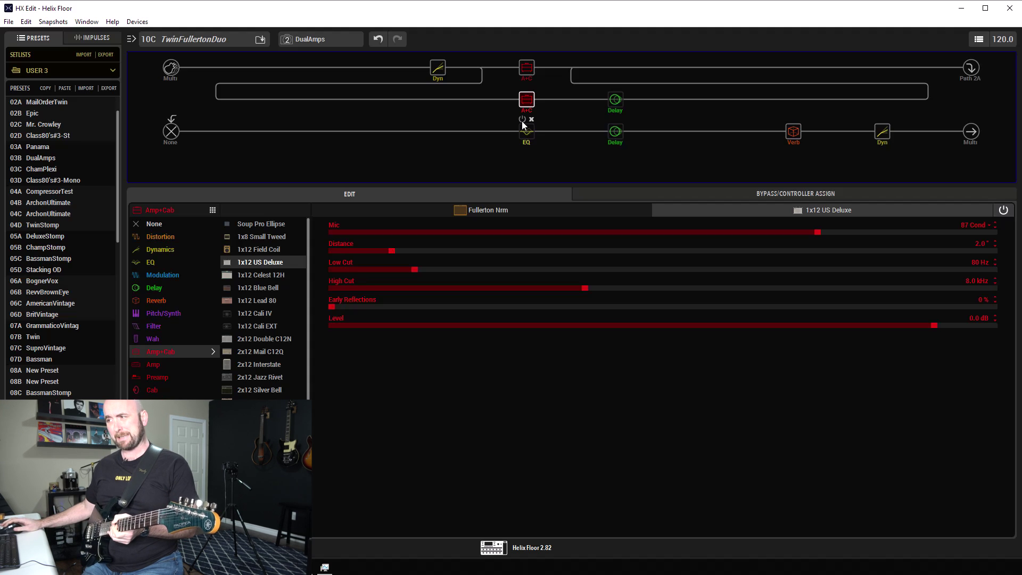
left_click(523, 121)
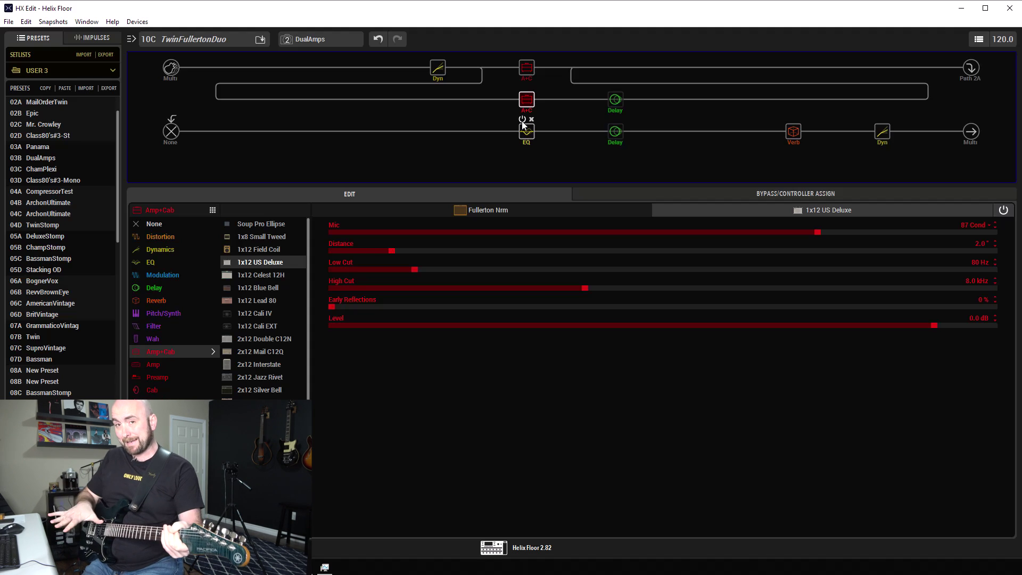
left_click(615, 101)
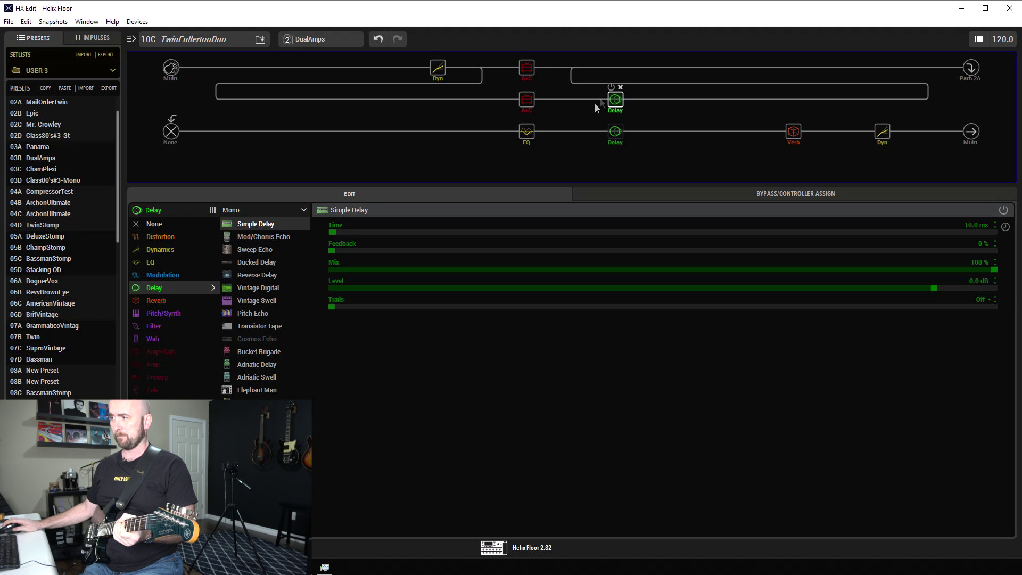
left_click(609, 88)
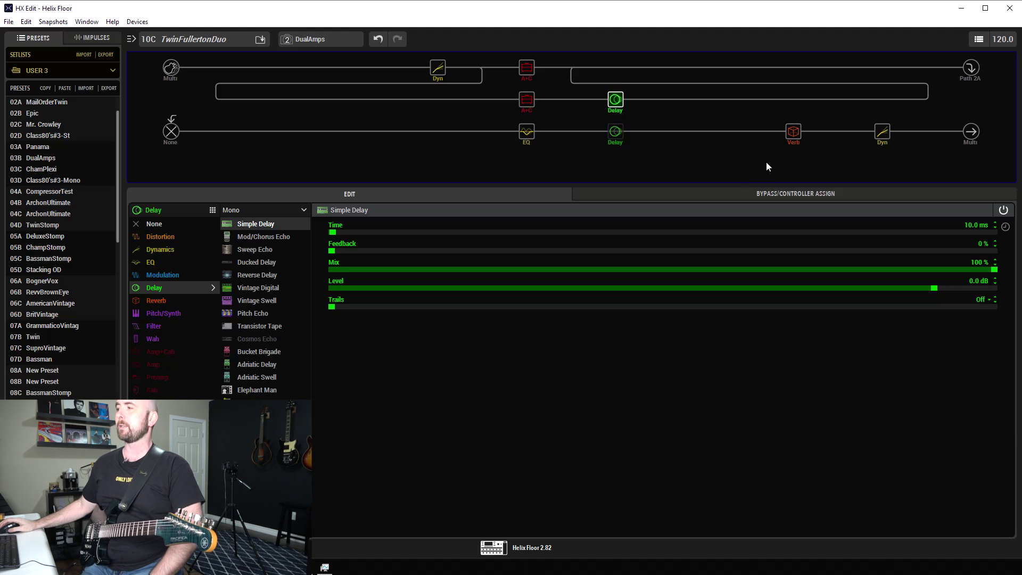
left_click(611, 87)
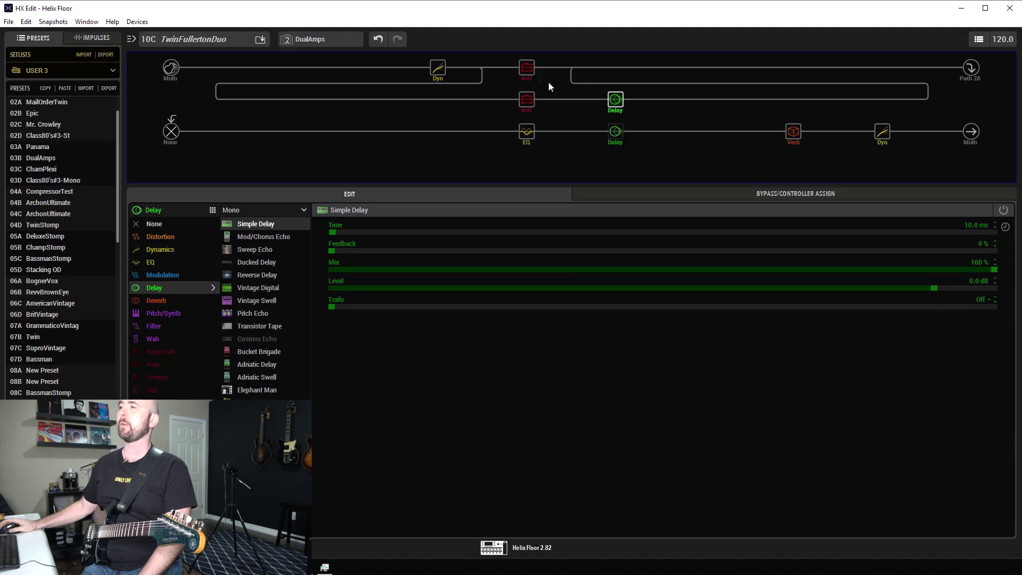
Set the split to Even Split, then review the US Double Nrm, Fullerton Nrm and Simple Delay settings.
left_click(481, 68)
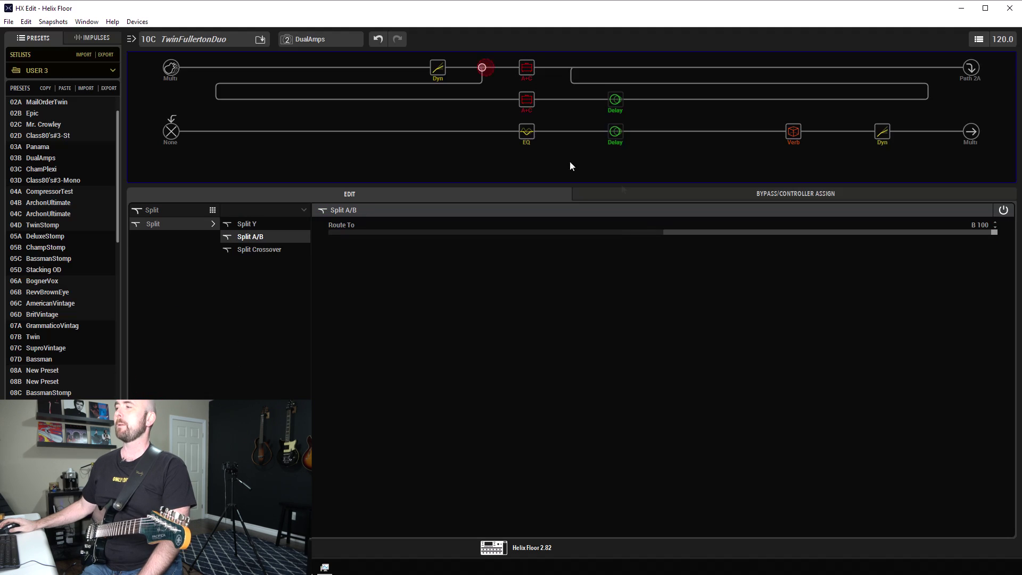
left_click(662, 231)
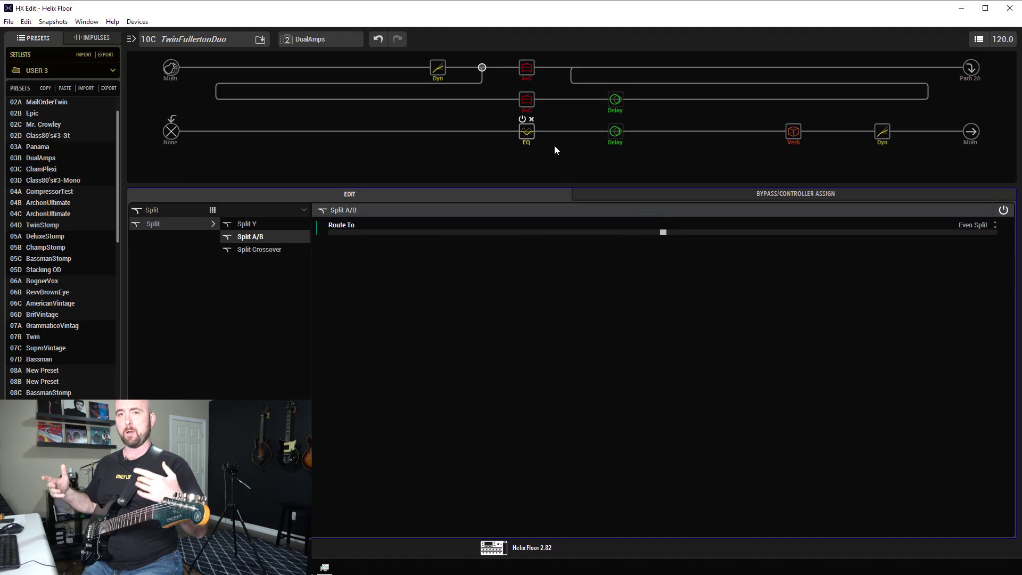
left_click(527, 69)
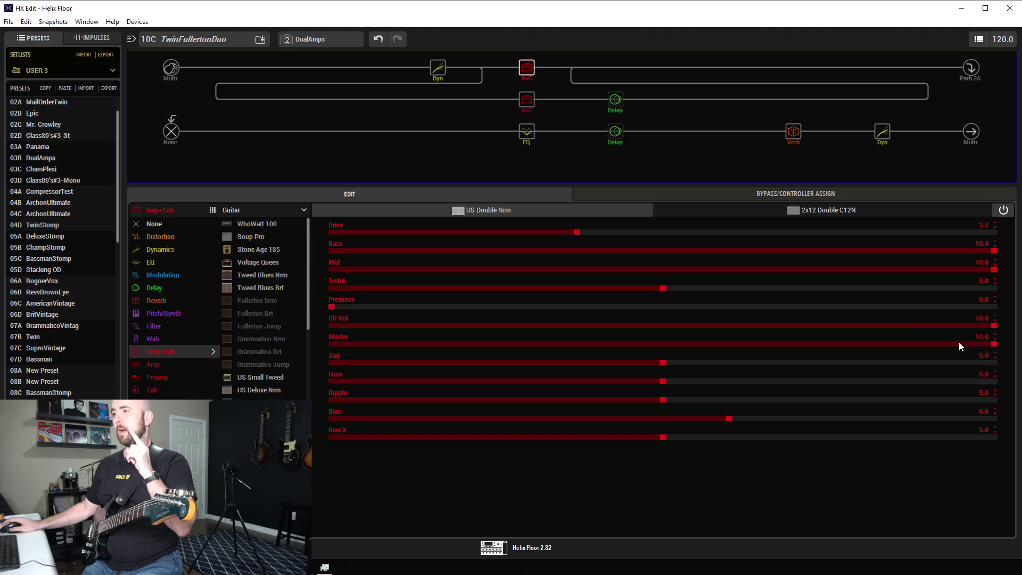
left_click(527, 100)
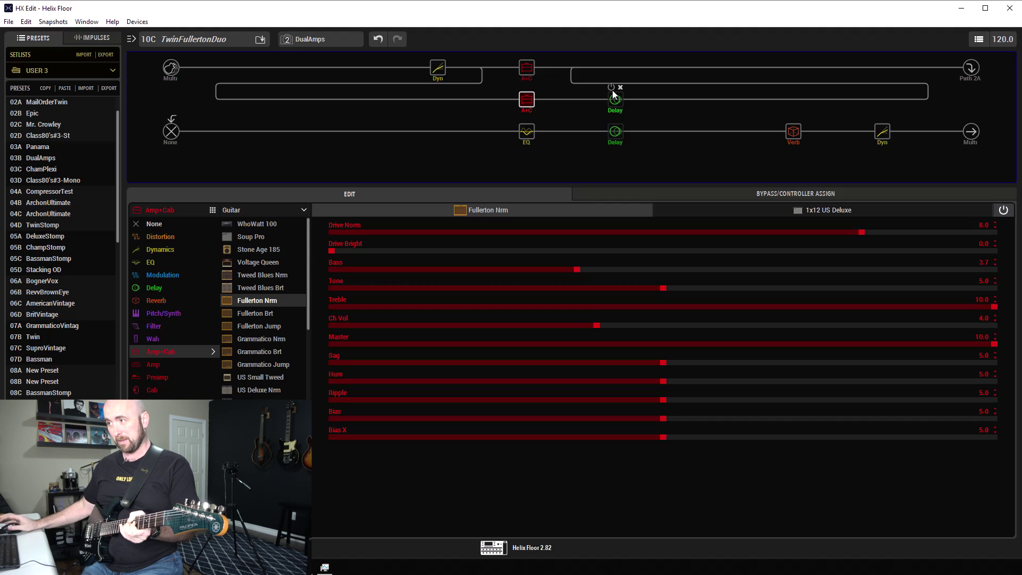
left_click(616, 91)
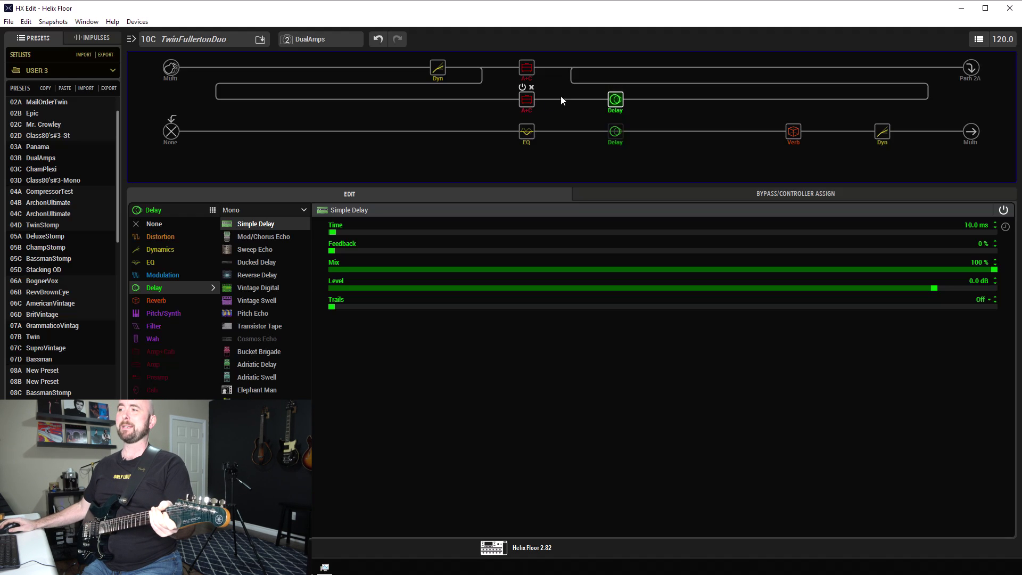
Test the split at A 100, return it to Even Split, and show the Fullerton Nrm amp.
left_click(482, 68)
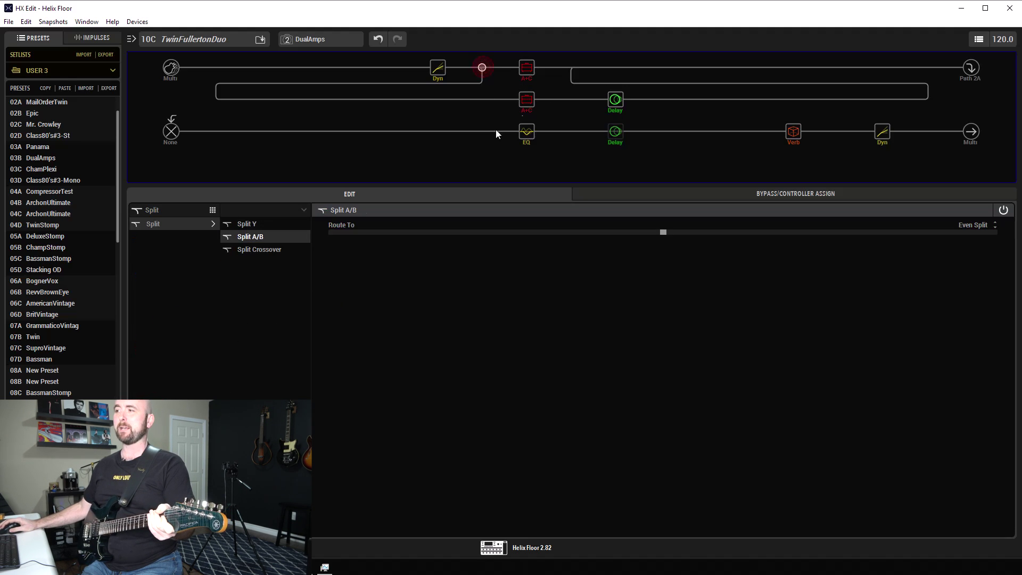
left_click_drag(638, 234, 207, 213)
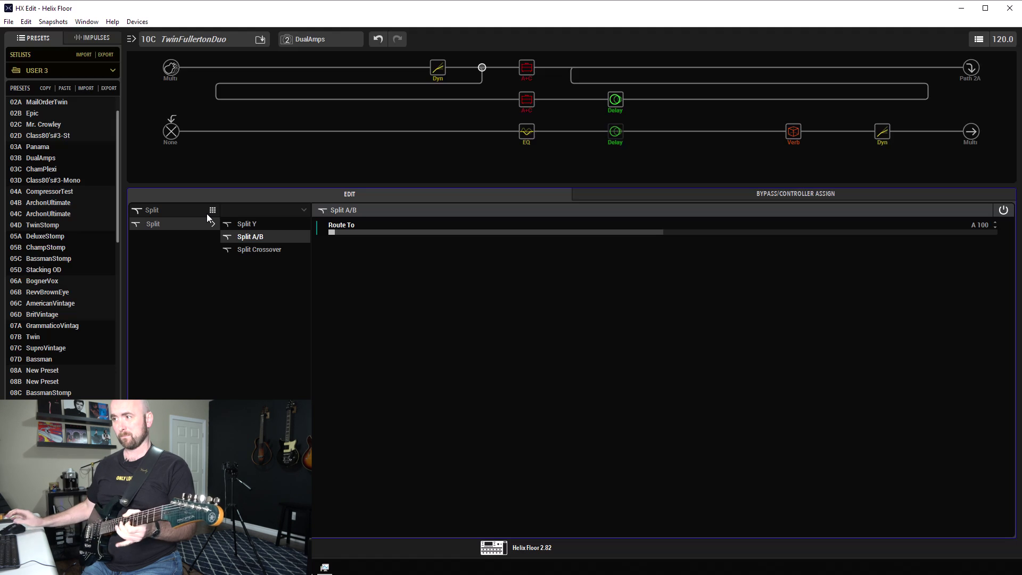
left_click(664, 233)
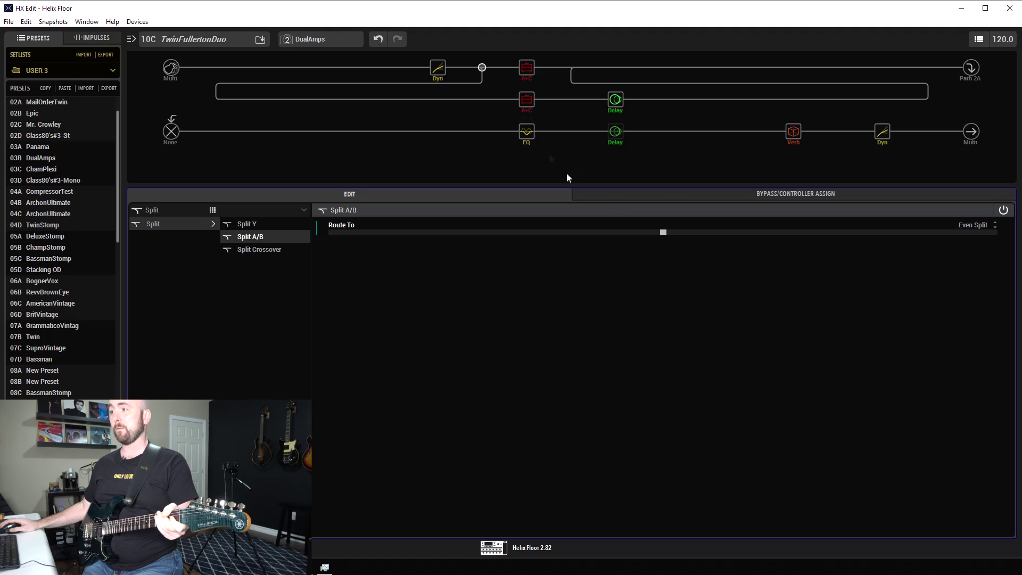
left_click(526, 110)
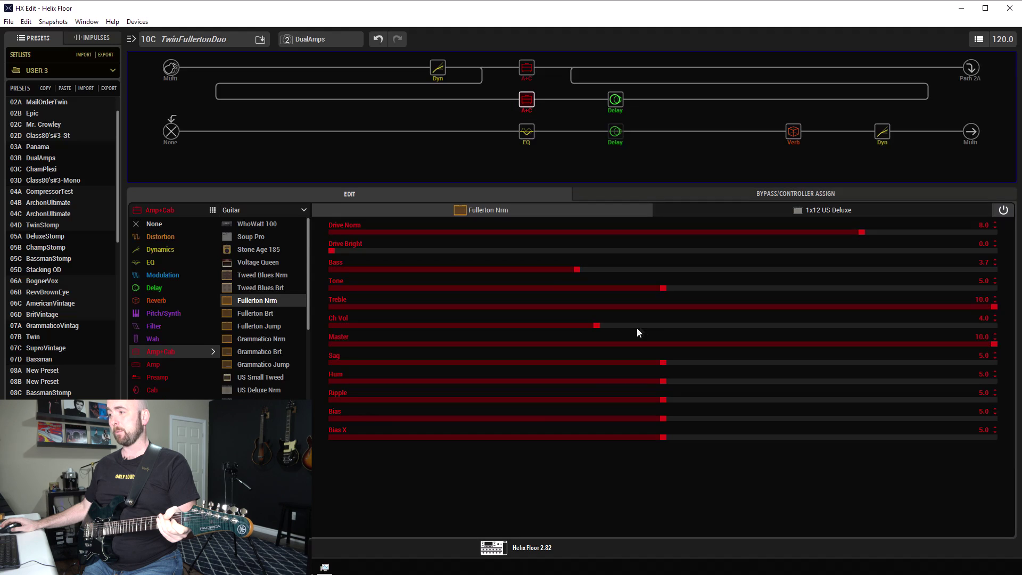
left_click(664, 325)
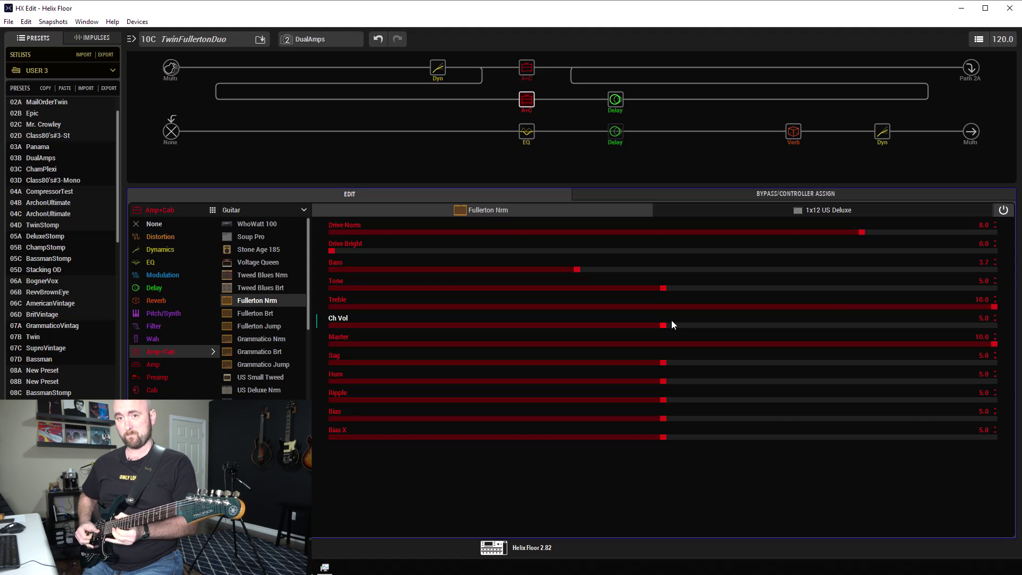
left_click(728, 325)
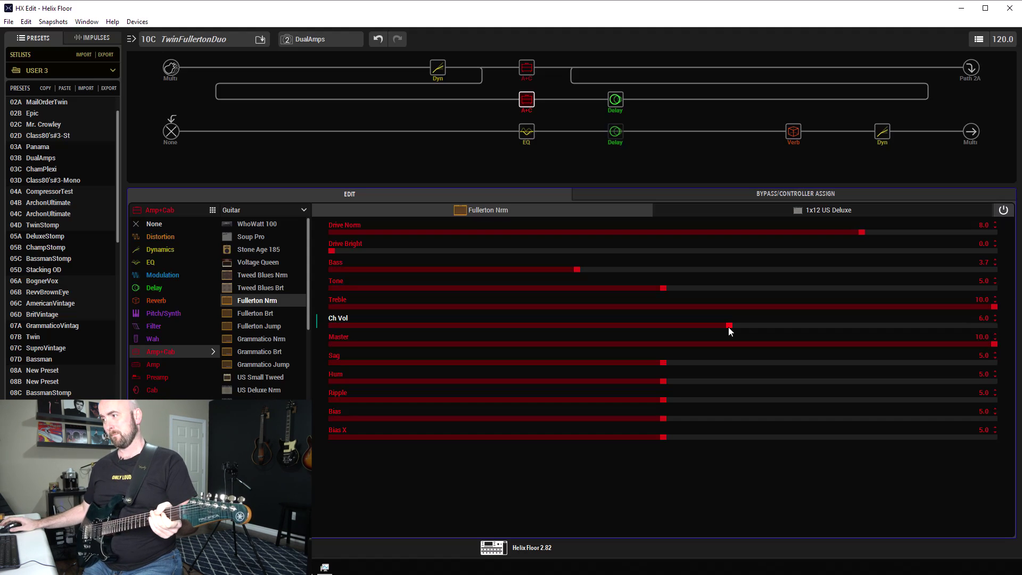
left_click_drag(728, 326, 783, 326)
scroll(785, 326, "up", 2)
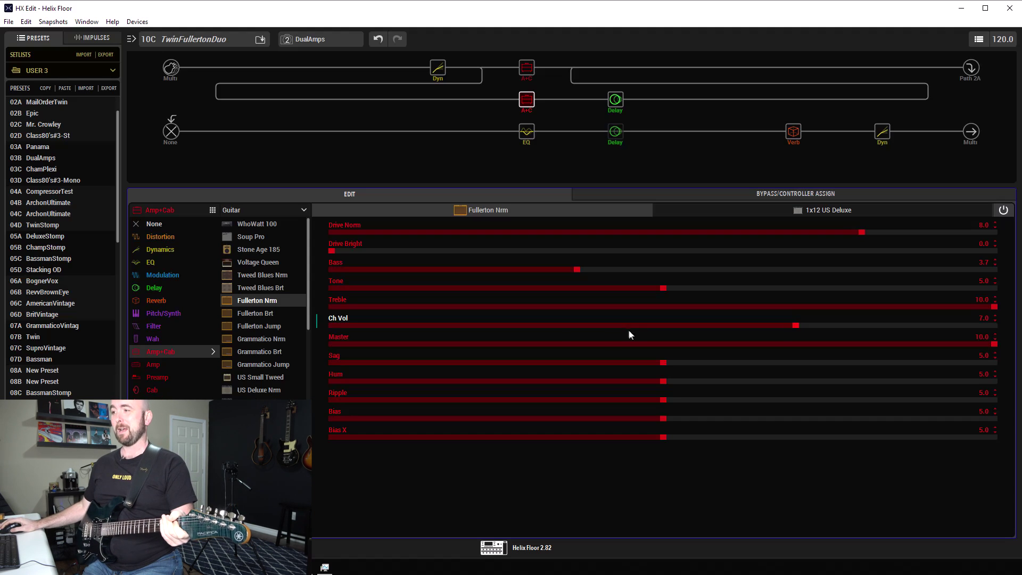
left_click(562, 327)
left_click_drag(561, 326, 547, 326)
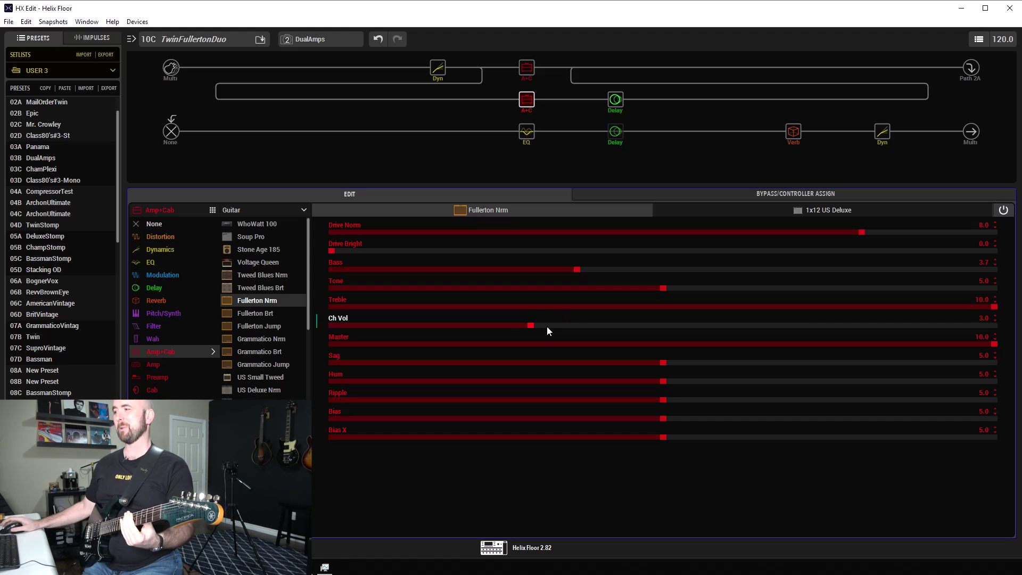
scroll(547, 326, "up", 6)
scroll(547, 327, "up", 4)
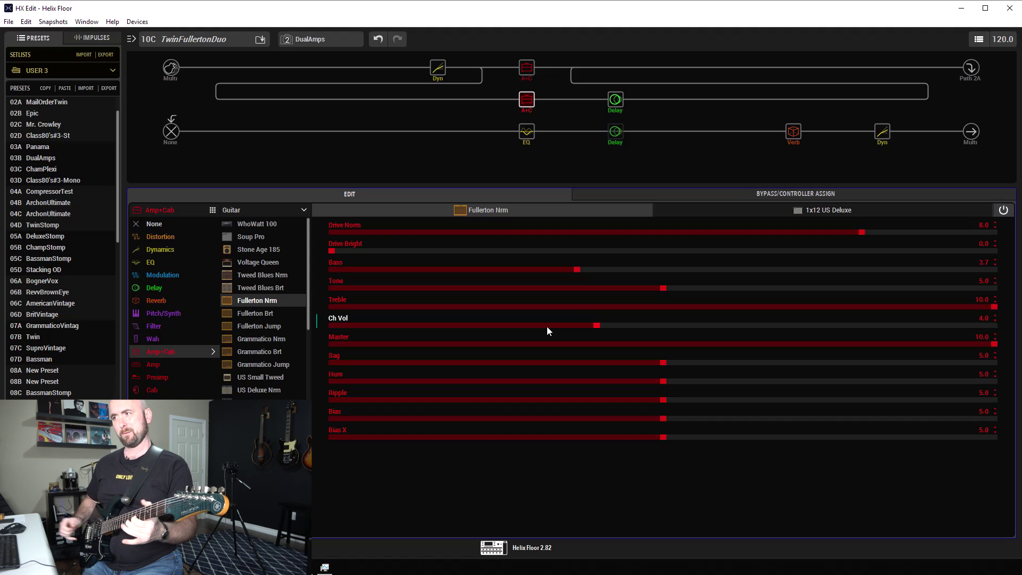
In the Twin snapshot, route the split to A 100 and save TwinFullertonDuo with Ctrl+S.
left_click(301, 42)
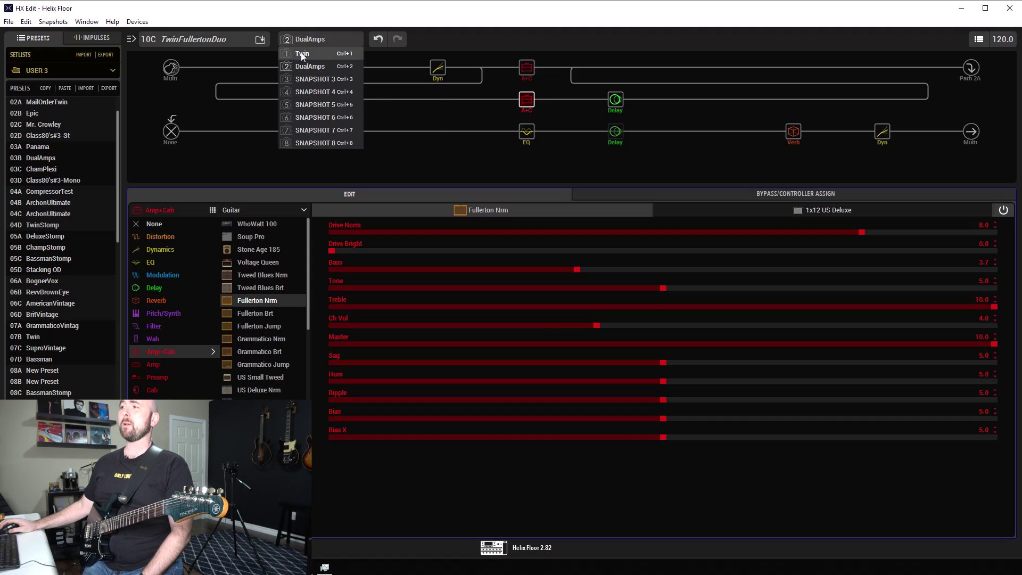
left_click(301, 53)
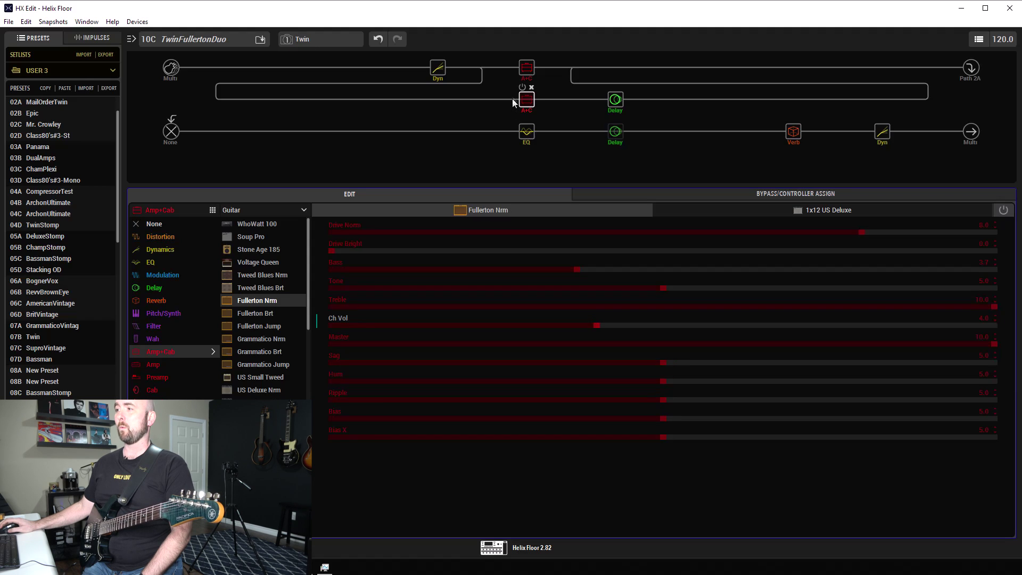
left_click(483, 70)
left_click_drag(429, 234, 284, 241)
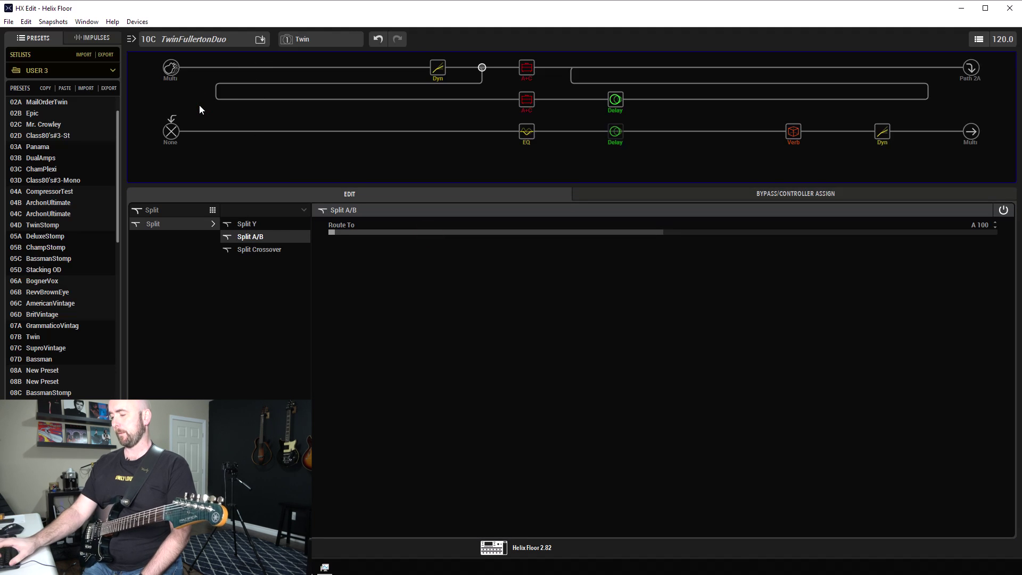
key("ctrl+s")
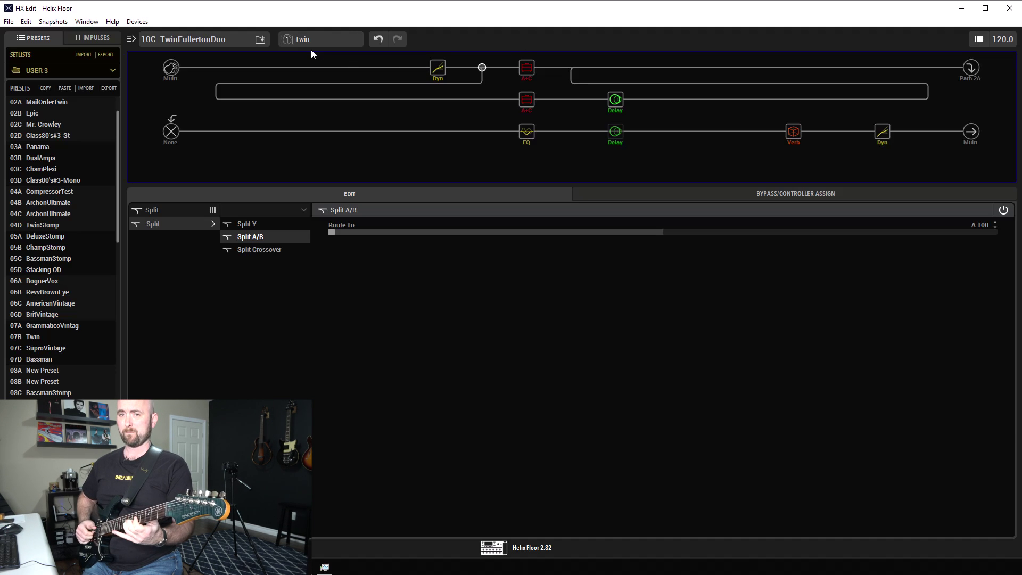
Compare the Twin (A 100) and DualAmps (Even Split) snapshots repeatedly, finishing on DualAmps.
left_click(293, 43)
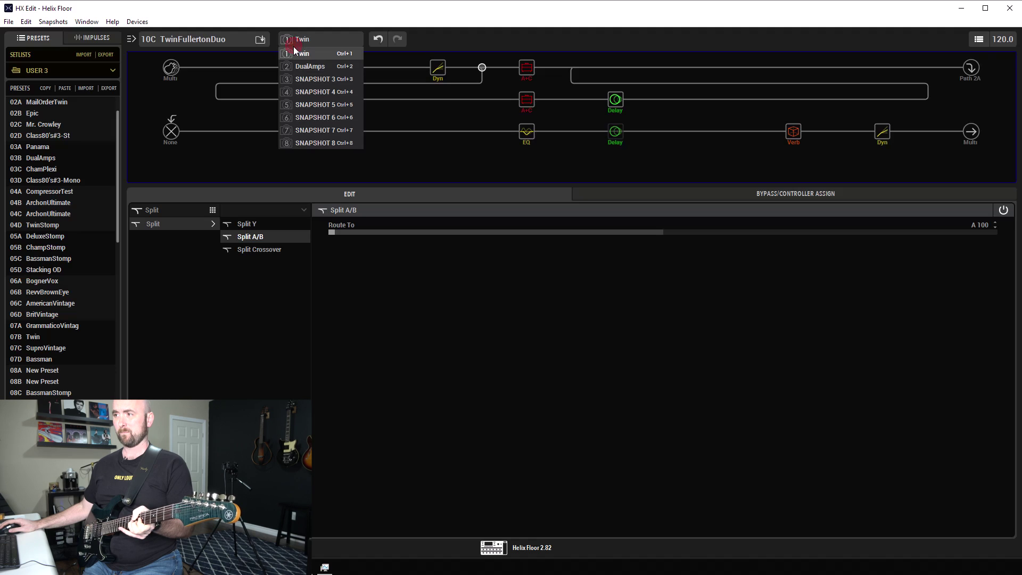
left_click(294, 65)
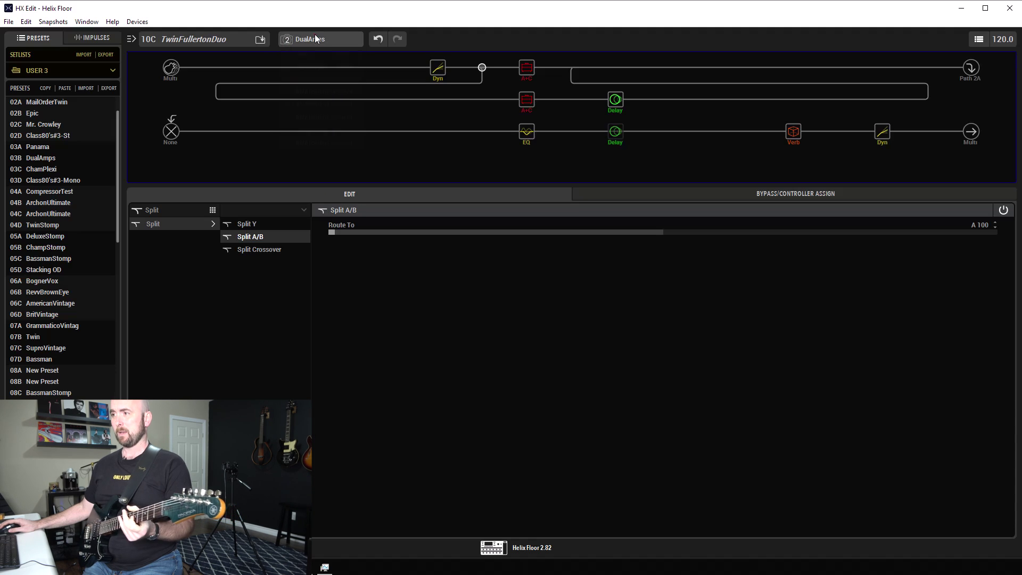
left_click(315, 37)
left_click(314, 53)
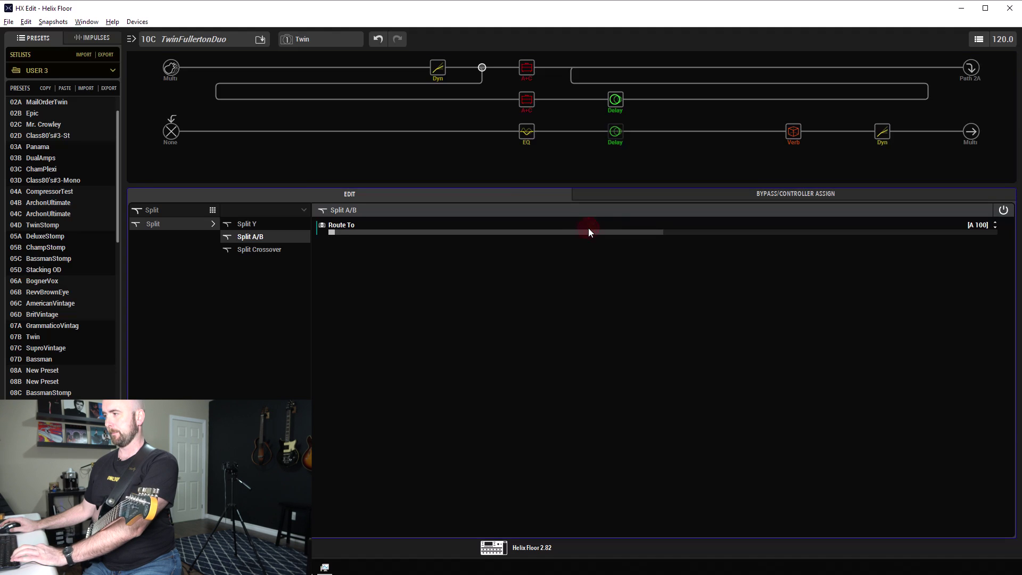
left_click(318, 40)
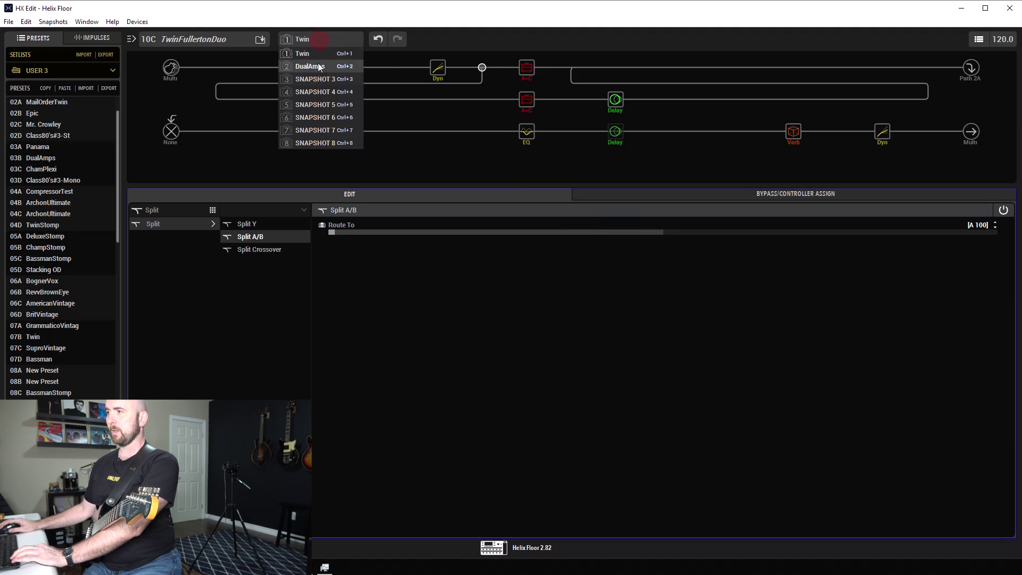
left_click(318, 67)
left_click(663, 231)
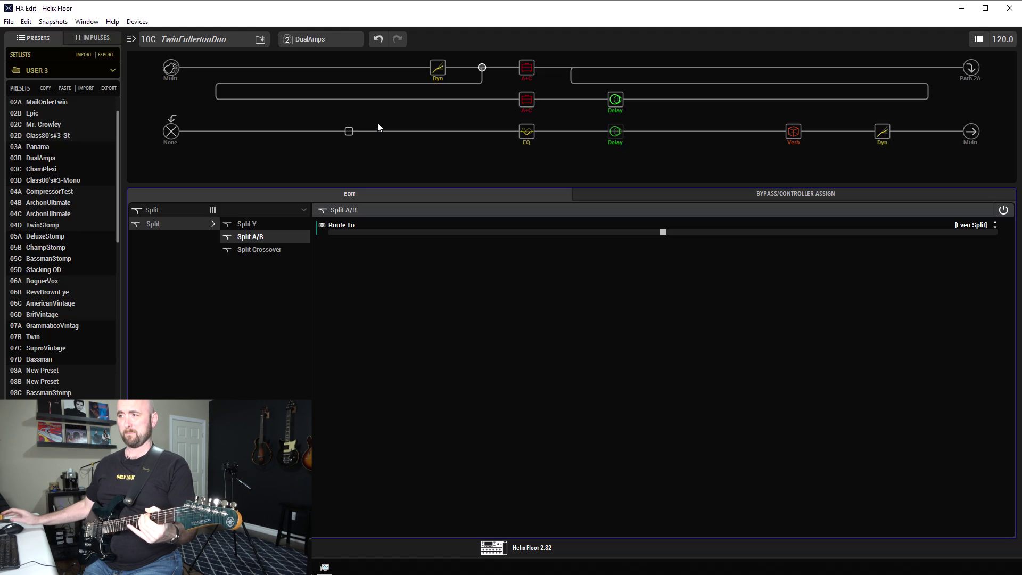
left_click(321, 40)
left_click(314, 53)
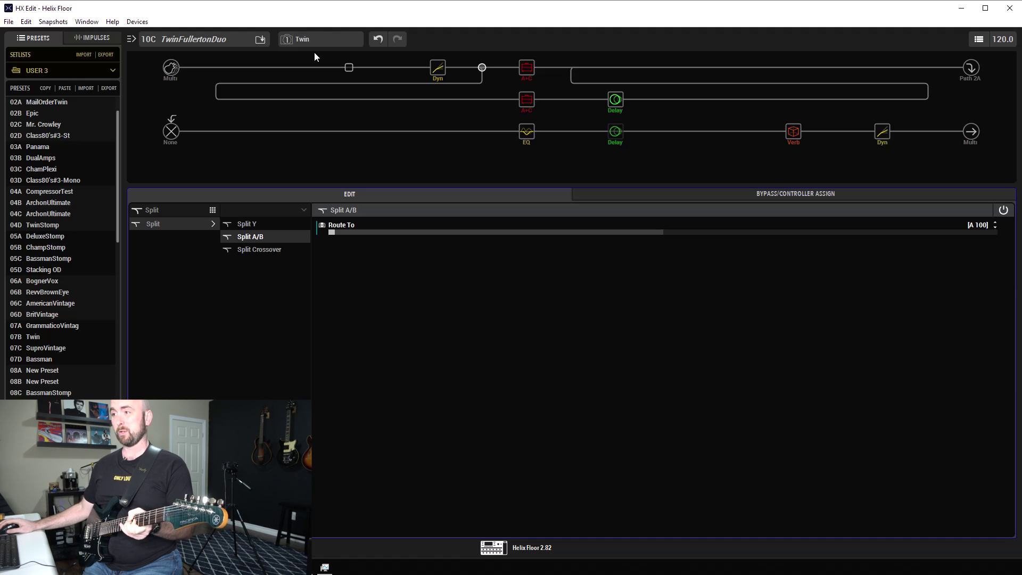
left_click(313, 42)
left_click(307, 65)
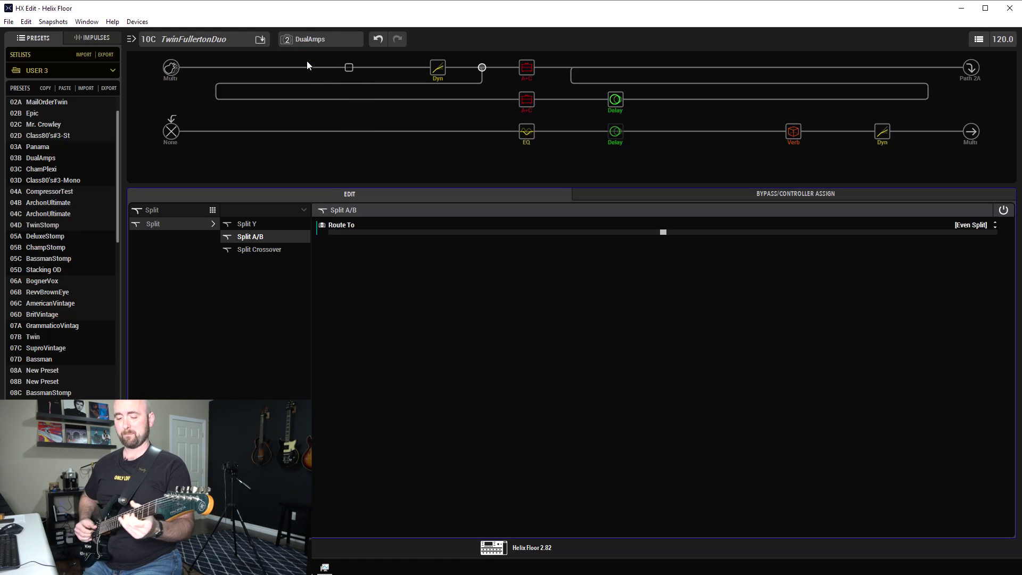